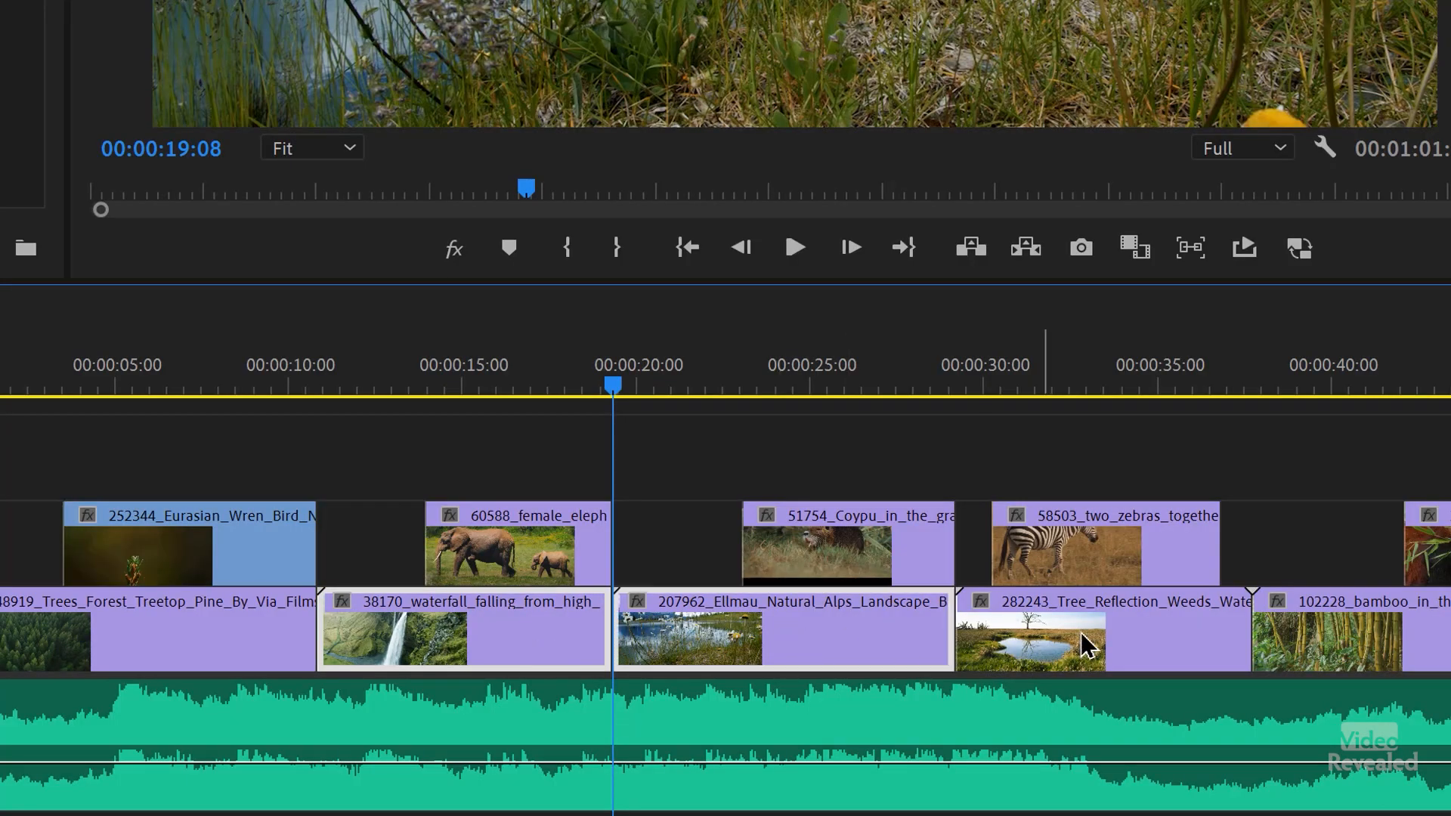
- Add the Tree Reflection clip to the selection, jump the playhead between the selection's start and end, and clear the selection
{"action": "left_click", "coordinate": [1080, 633], "text": "shift"}
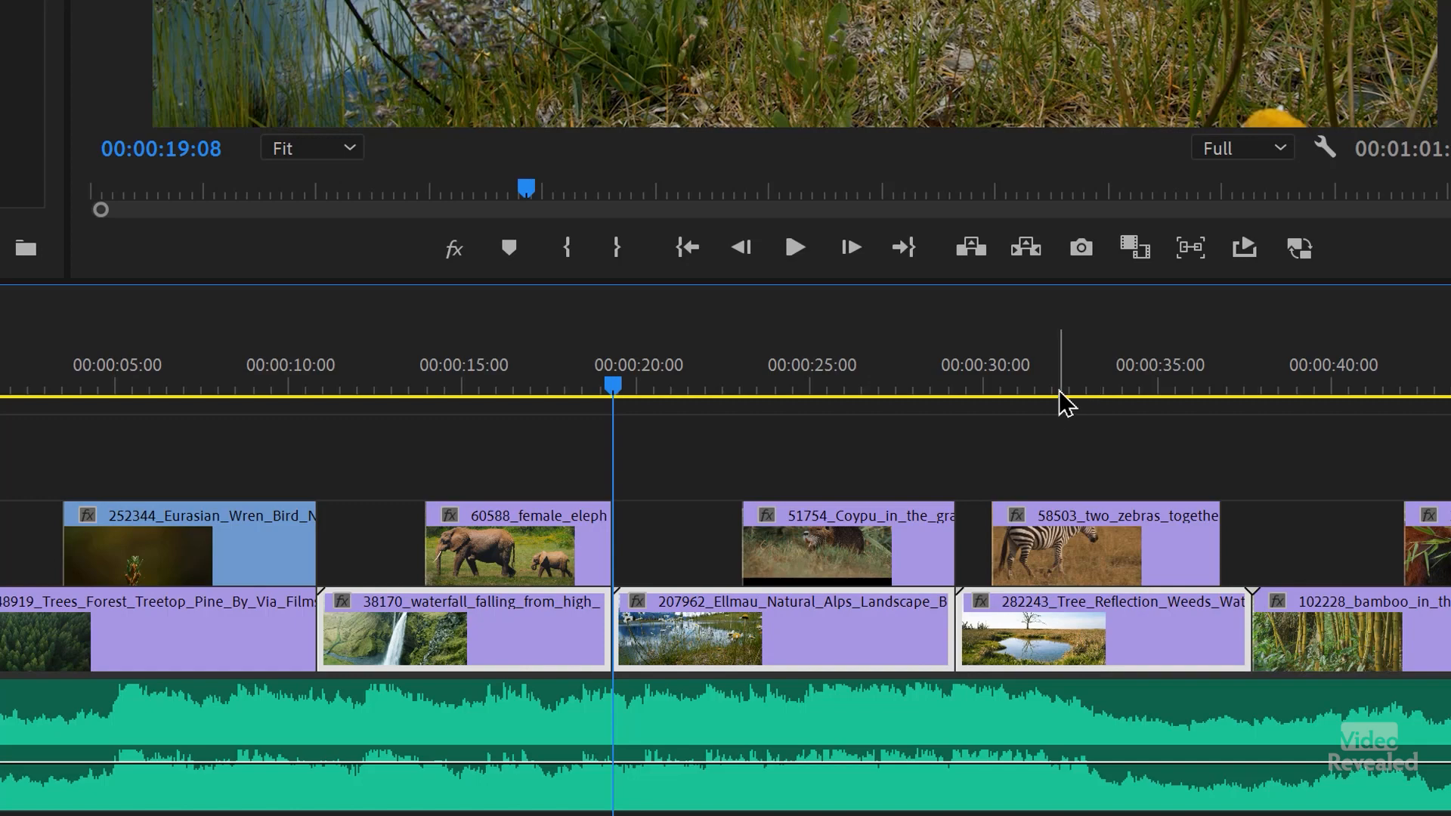
{"action": "key", "text": "shift+End"}
{"action": "key", "text": "shift+Home"}
{"action": "key", "text": "shift+End"}
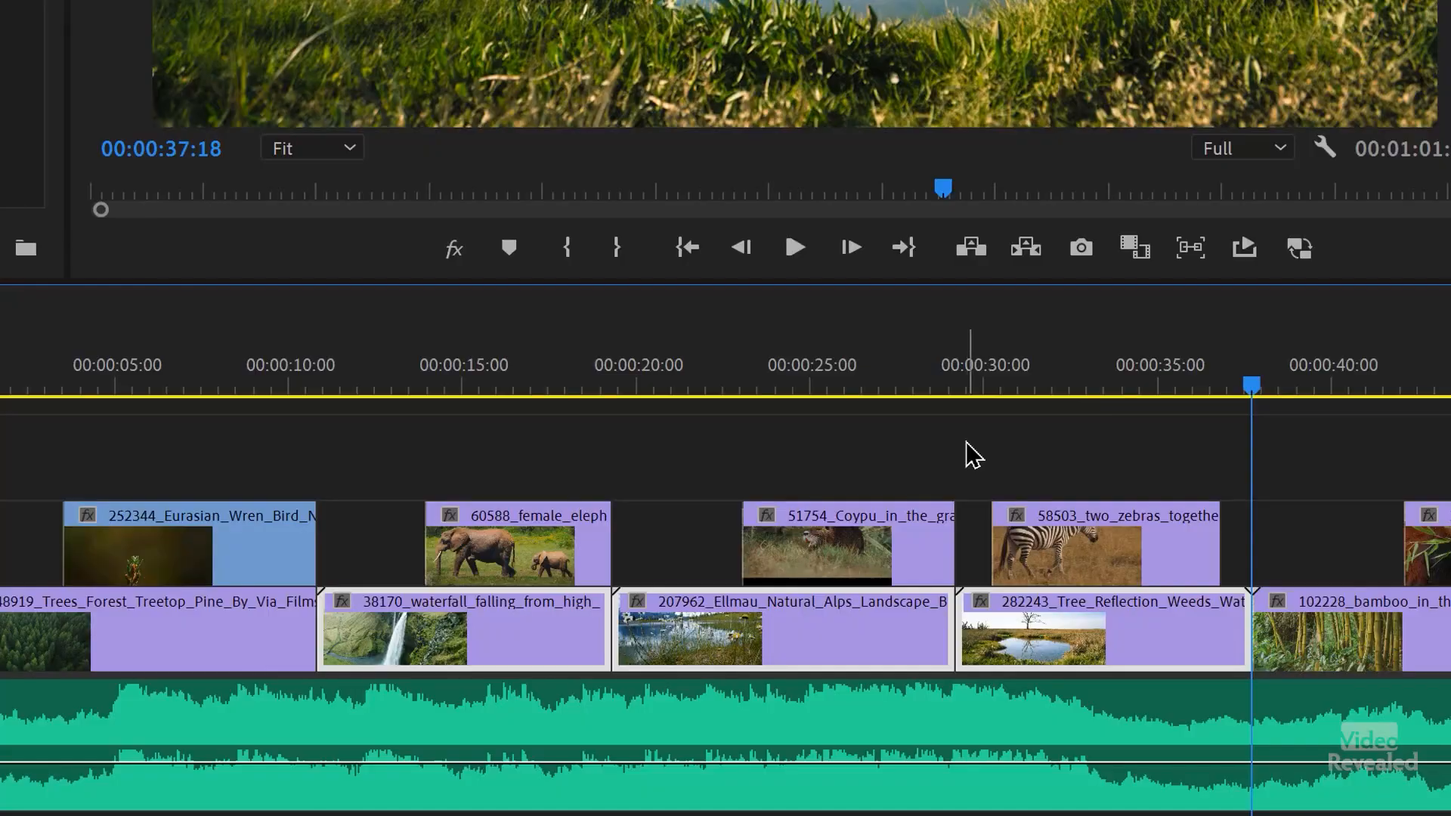
{"action": "left_click", "coordinate": [972, 454]}
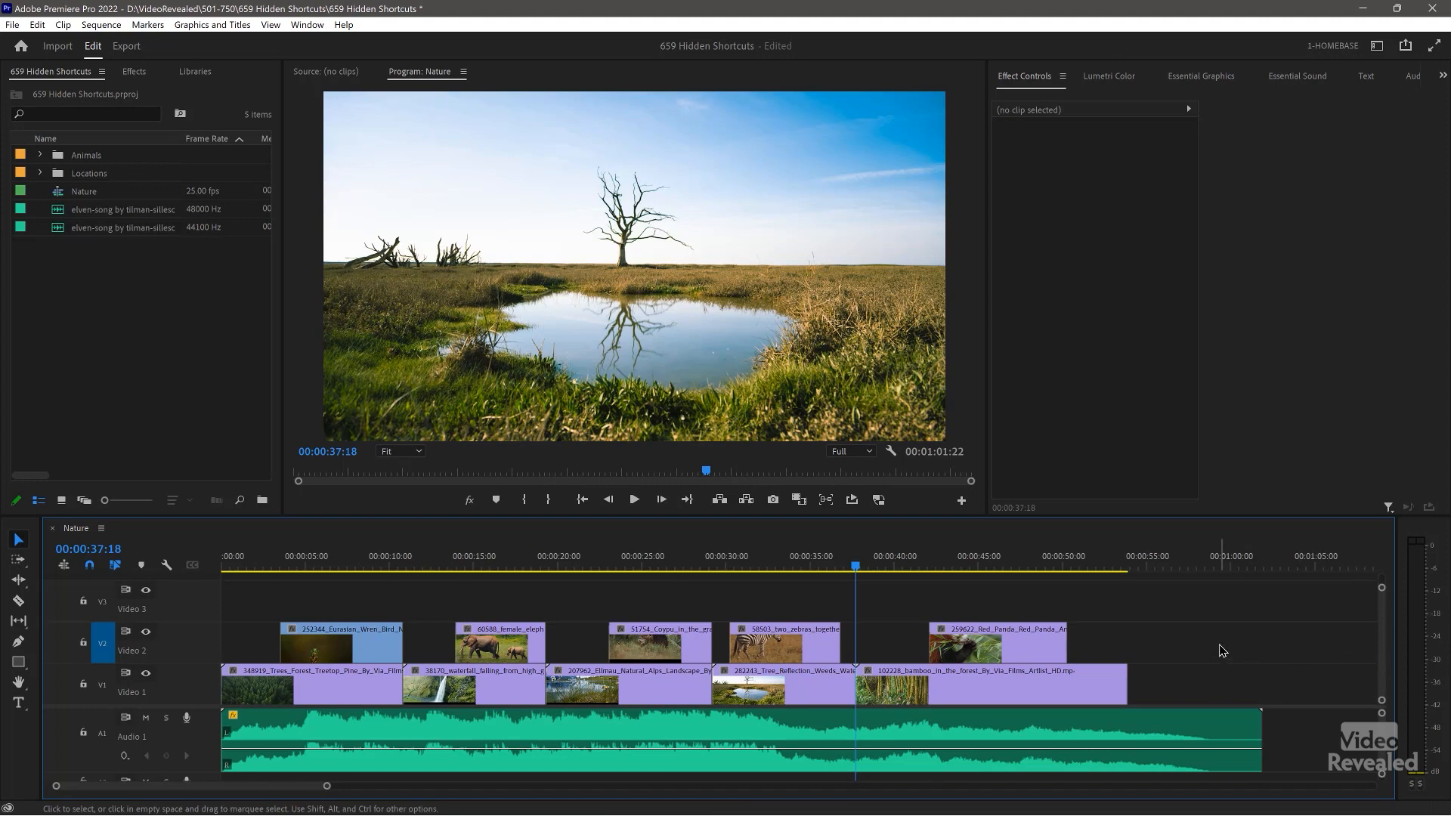
- Zoom the timeline in around 00:00:05:18 in the wren clip and play the sequence through into the elephant clip
{"action": "left_click", "coordinate": [318, 566]}
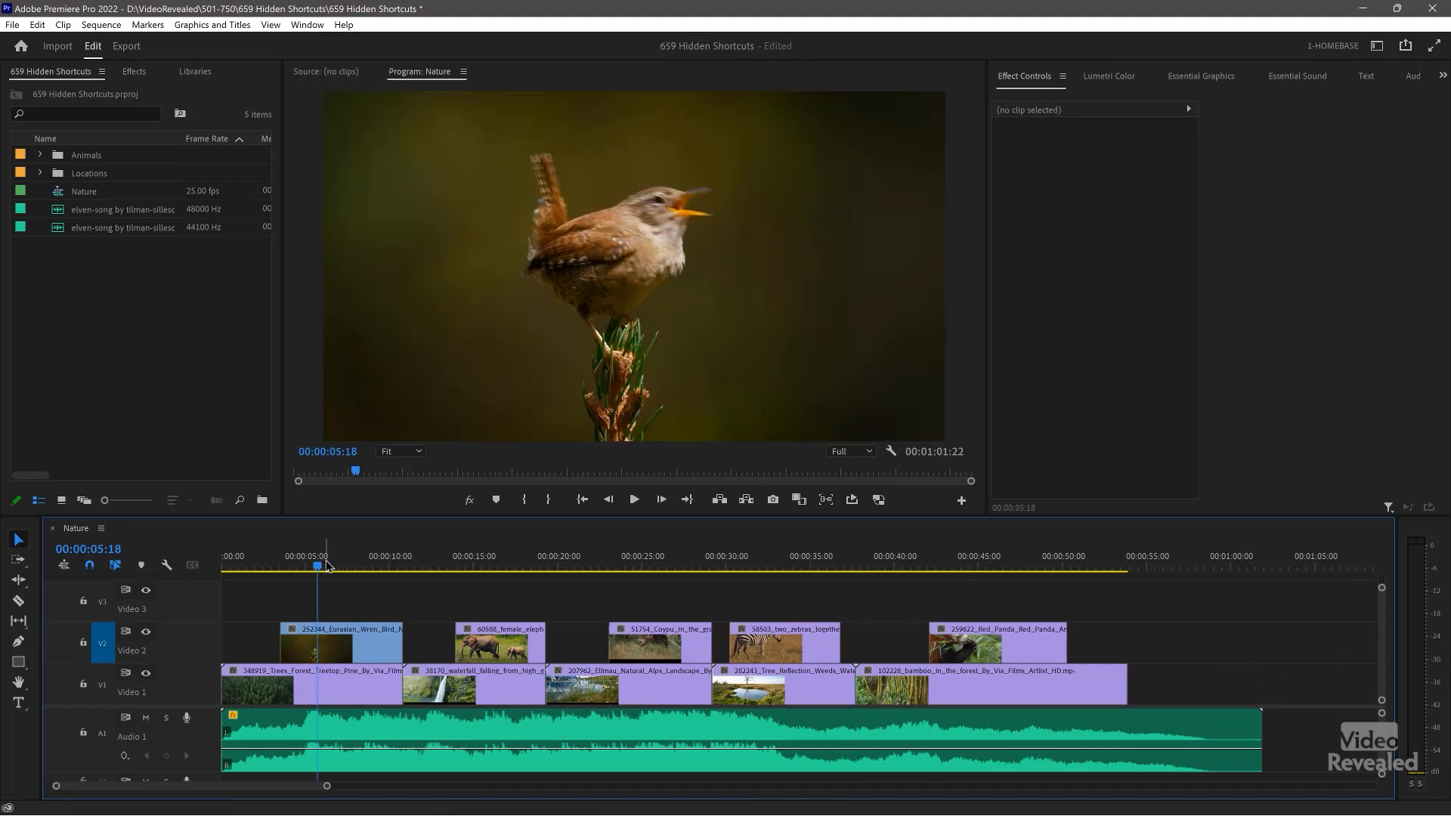
{"action": "key", "text": "equal"}
{"action": "key", "text": "equal"}
{"action": "key", "text": "equal"}
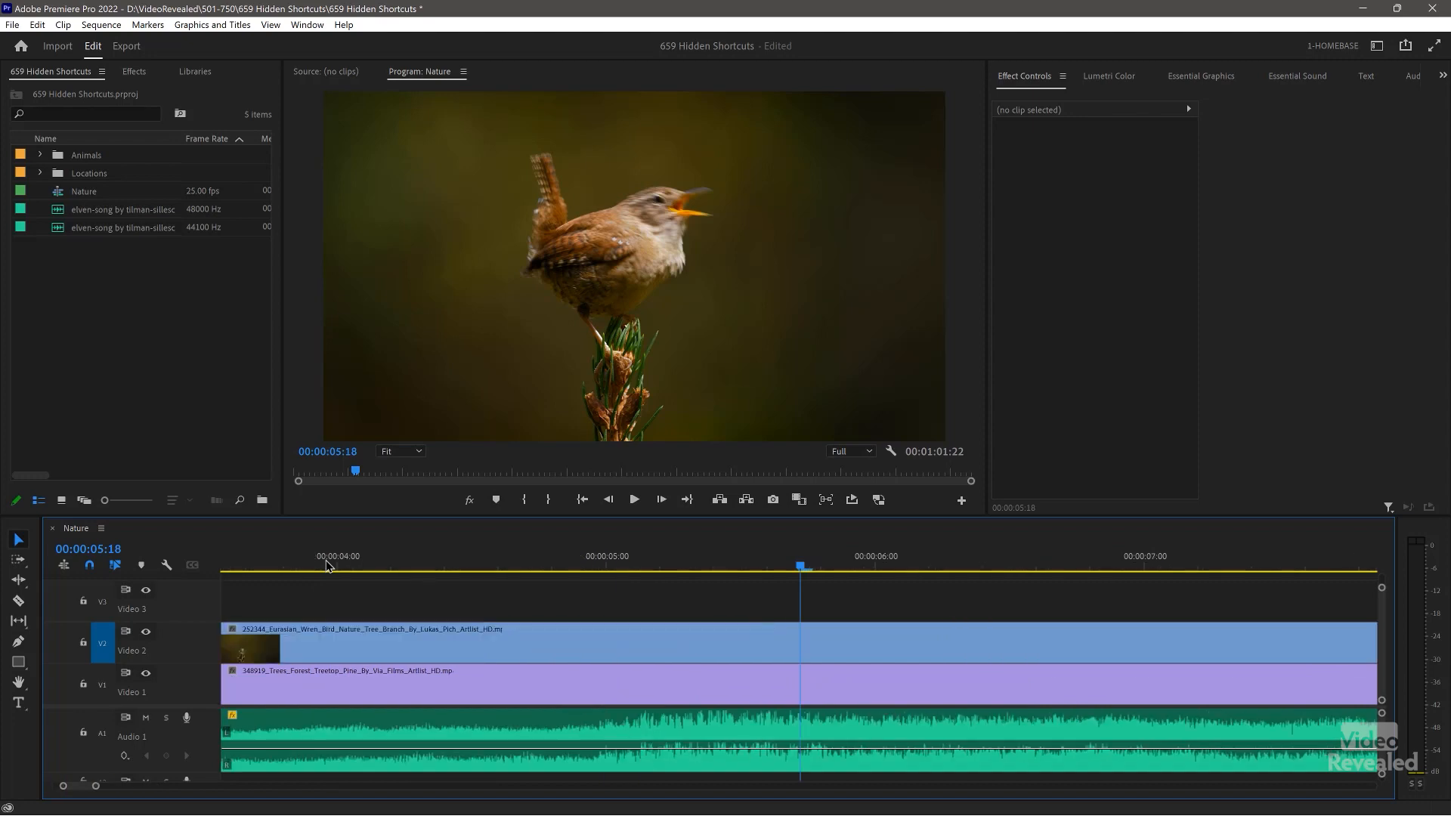
{"action": "key", "text": "minus"}
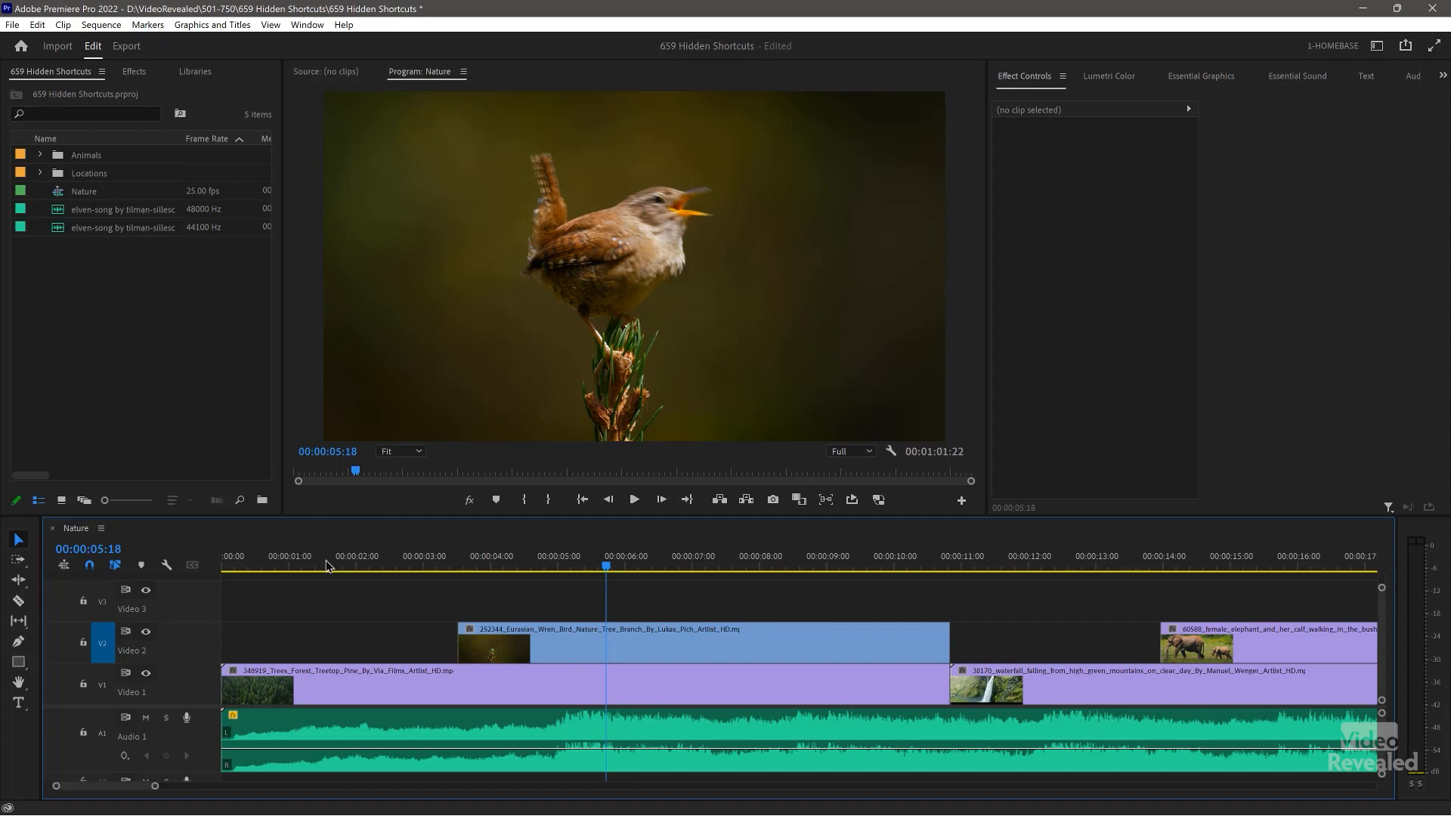
{"action": "key", "text": "space"}
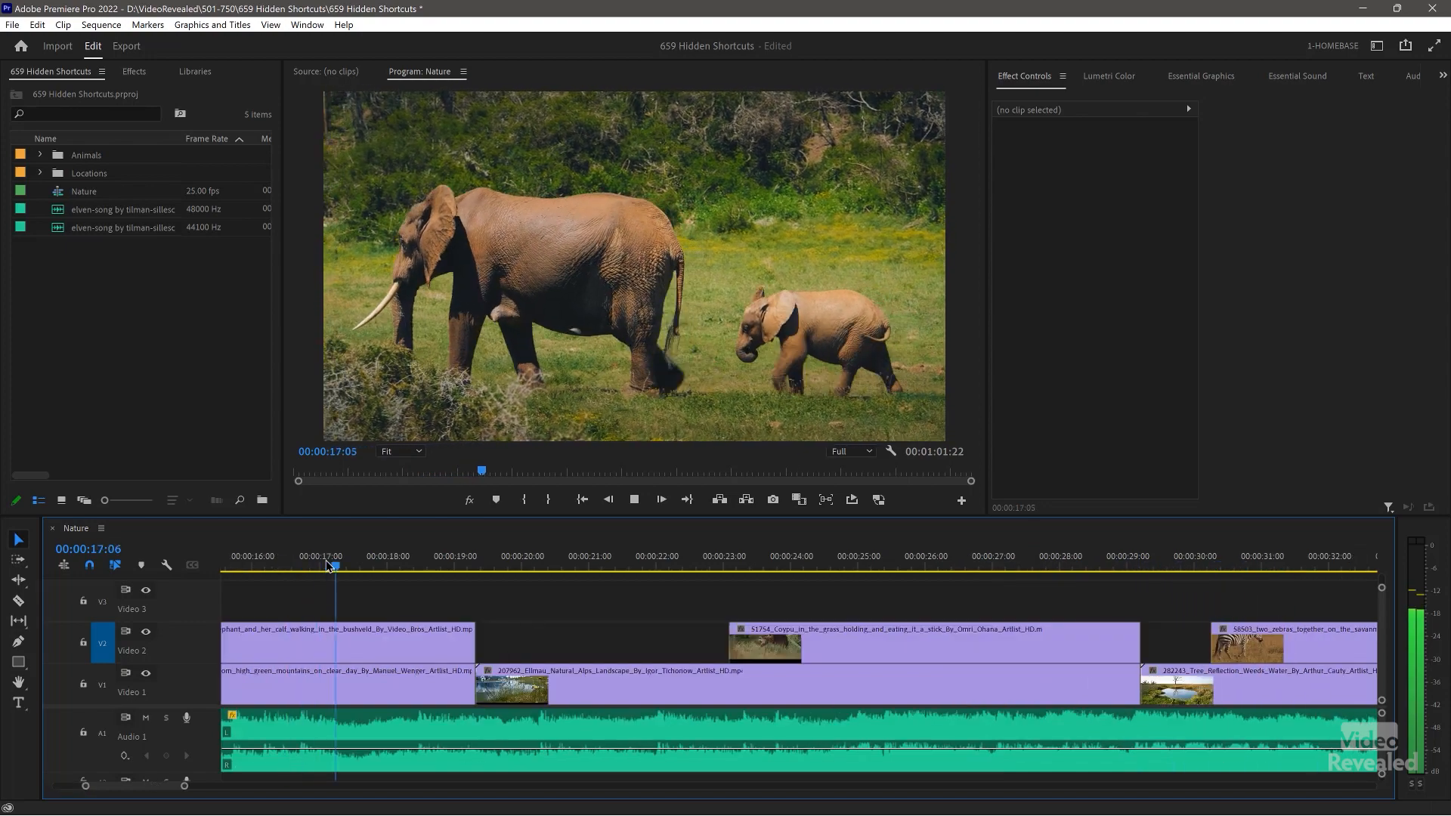
{"action": "key", "text": "space"}
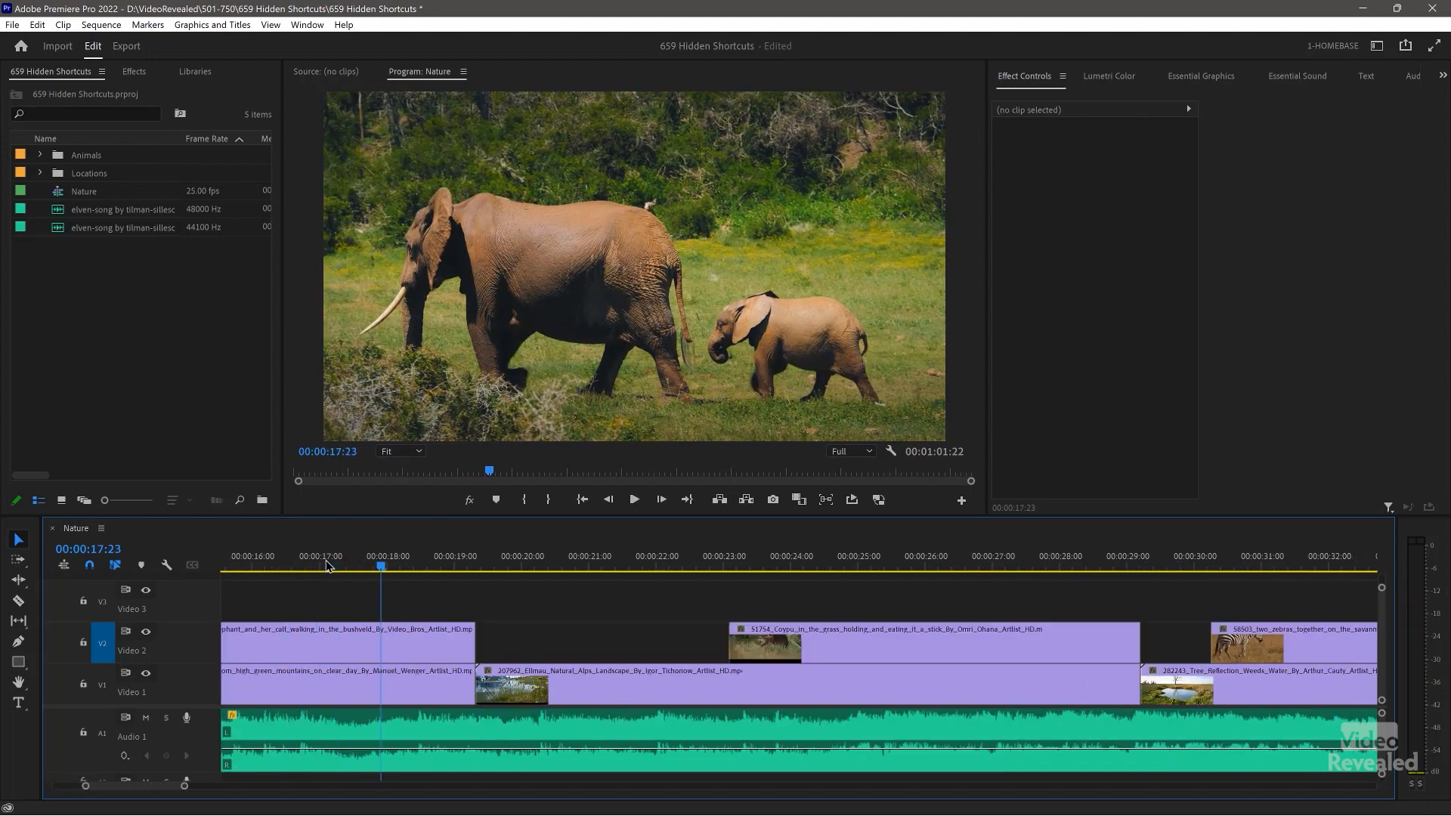
- Look along the zoomed timeline as far as the bamboo clip and fit the whole sequence back in view
{"action": "scroll", "coordinate": [324, 560], "scroll_direction": "right", "scroll_amount": 10}
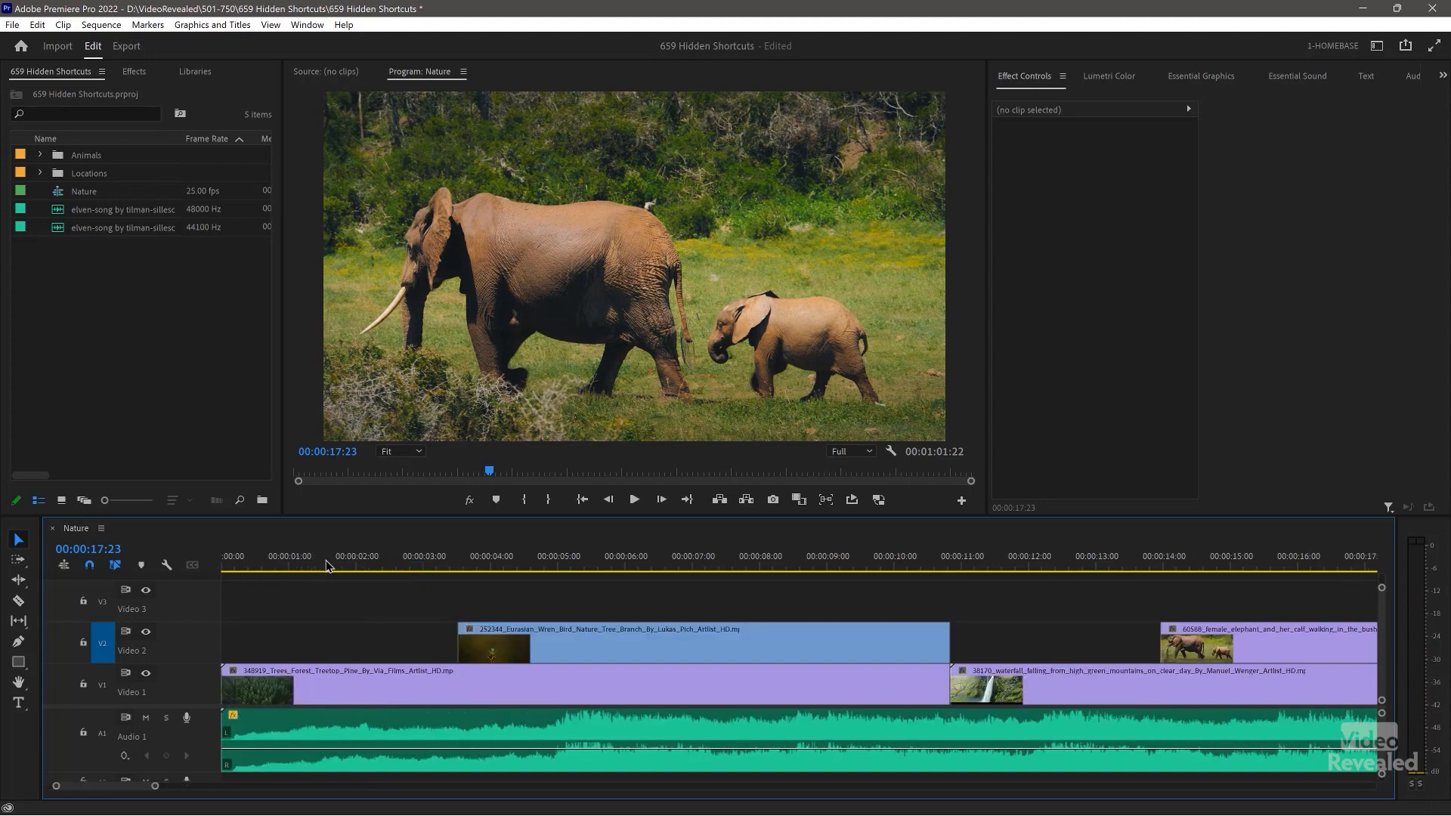
{"action": "scroll", "coordinate": [325, 559], "scroll_direction": "left", "scroll_amount": 15}
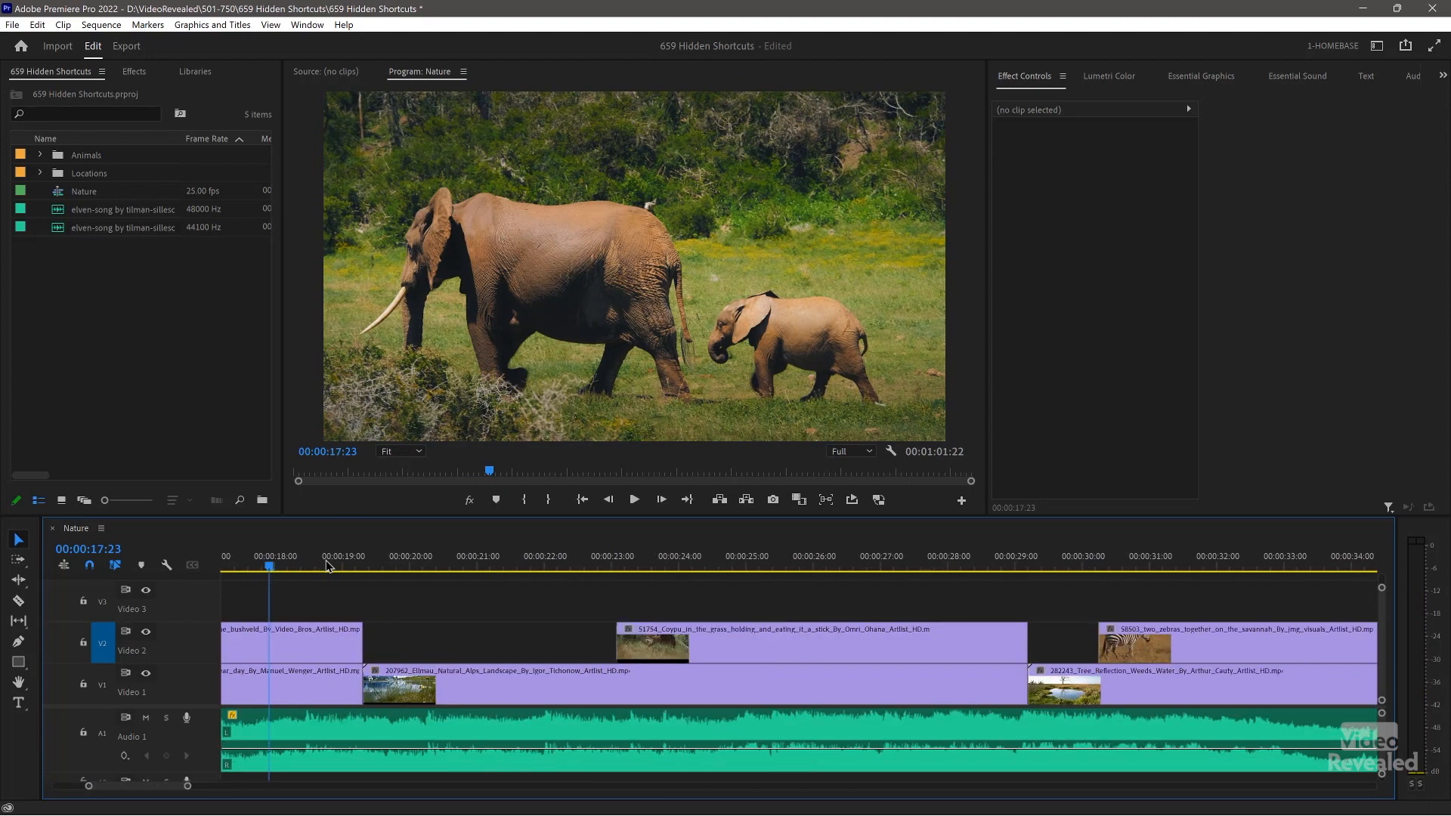
{"action": "scroll", "coordinate": [324, 560], "scroll_direction": "down", "scroll_amount": 6}
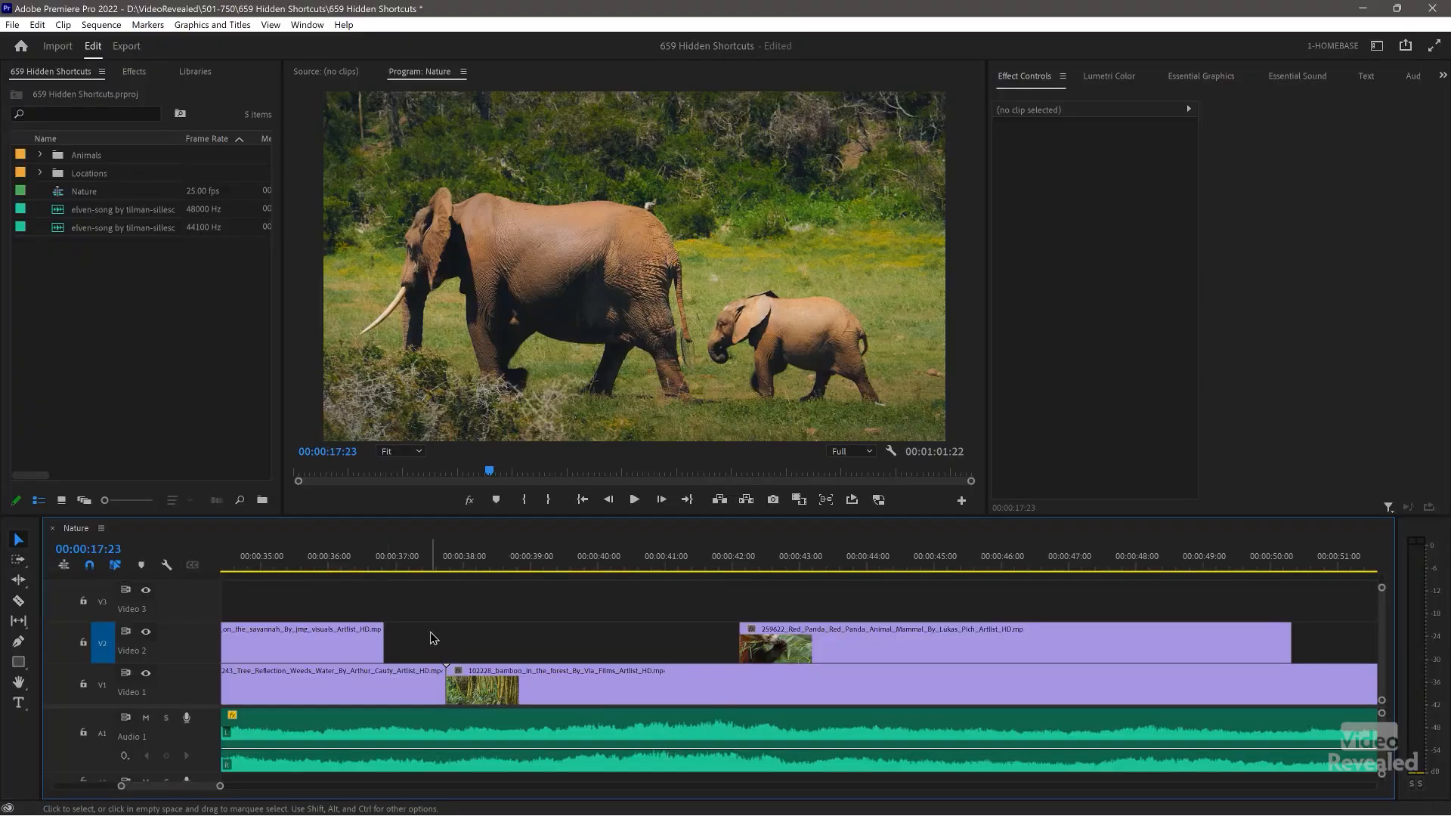
{"action": "key", "text": "backslash"}
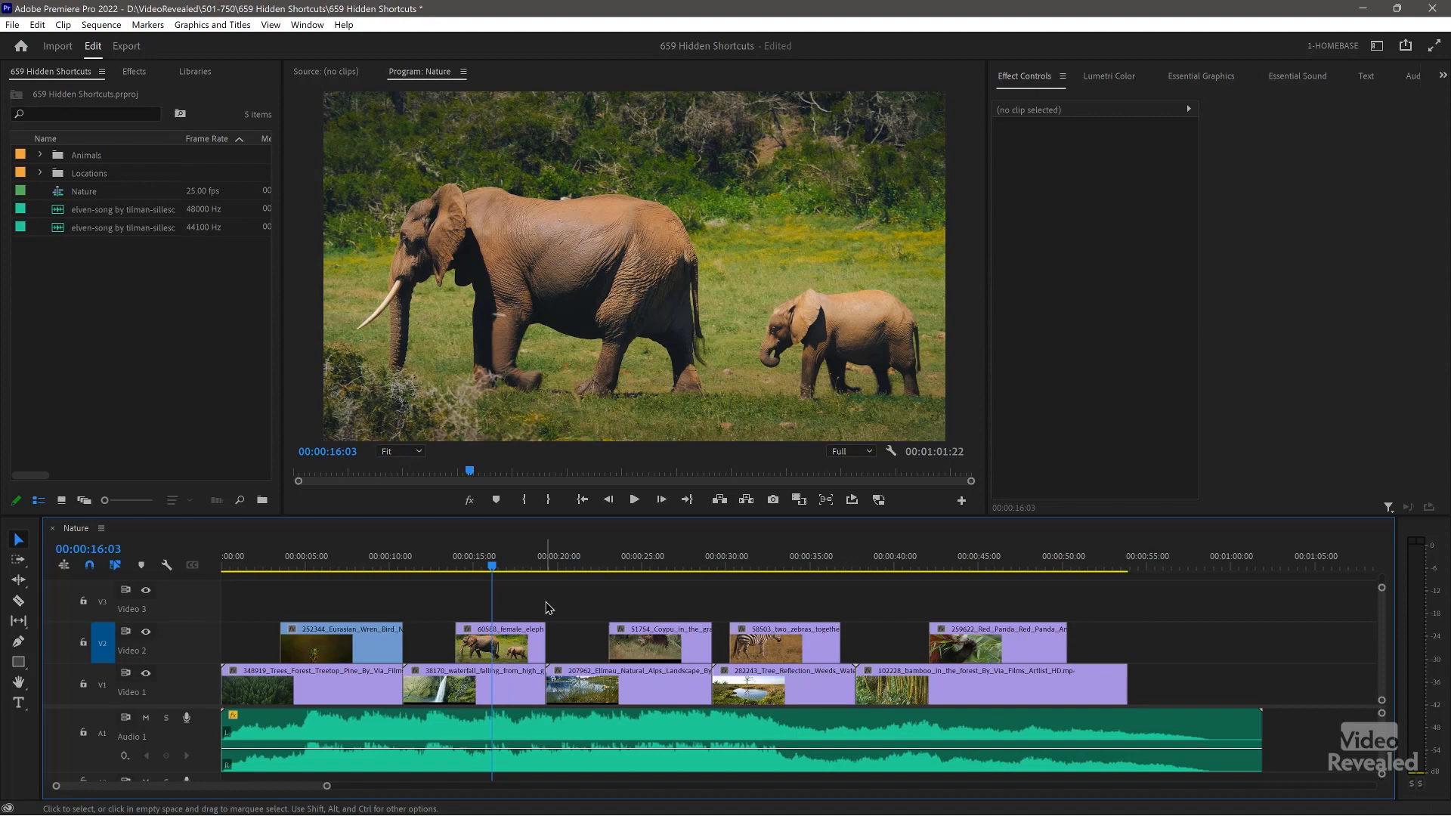
- Place the playhead at 00:00:16:11 and select the elephant clip beneath it on Video 2
{"action": "left_click", "coordinate": [498, 566]}
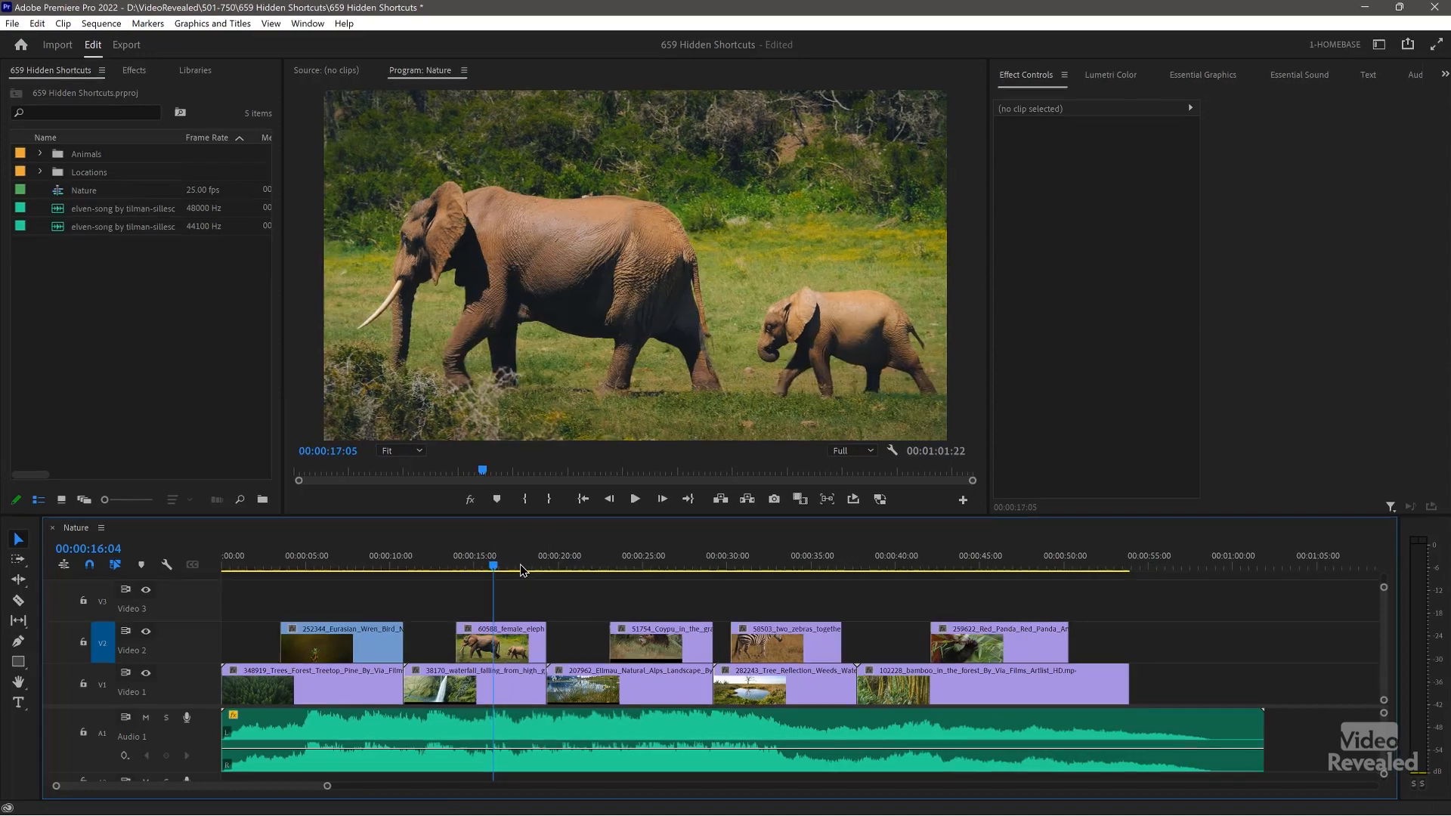
{"action": "left_click_drag", "start_coordinate": [648, 472], "coordinate": [645, 473]}
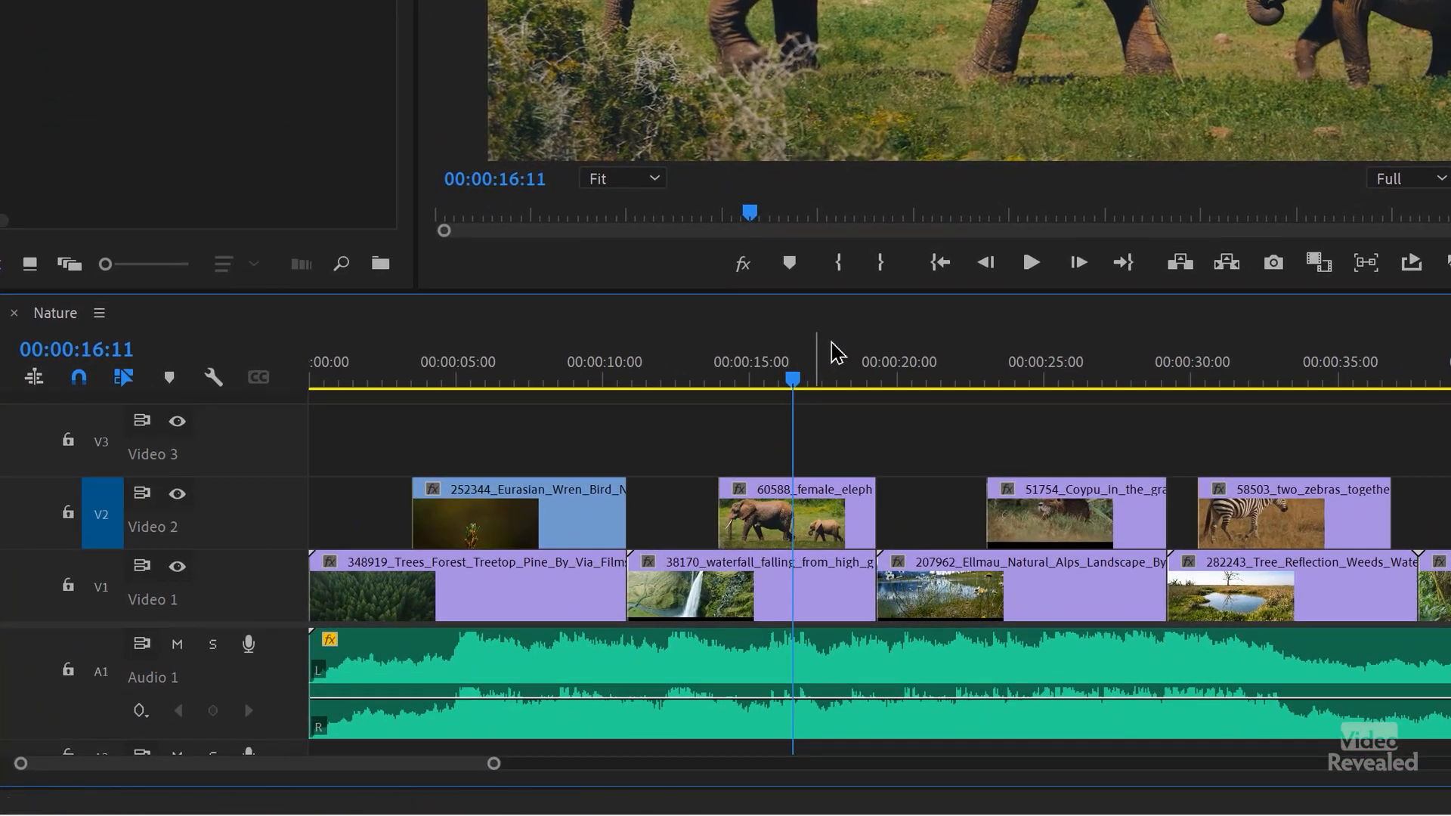
{"action": "key", "text": "d"}
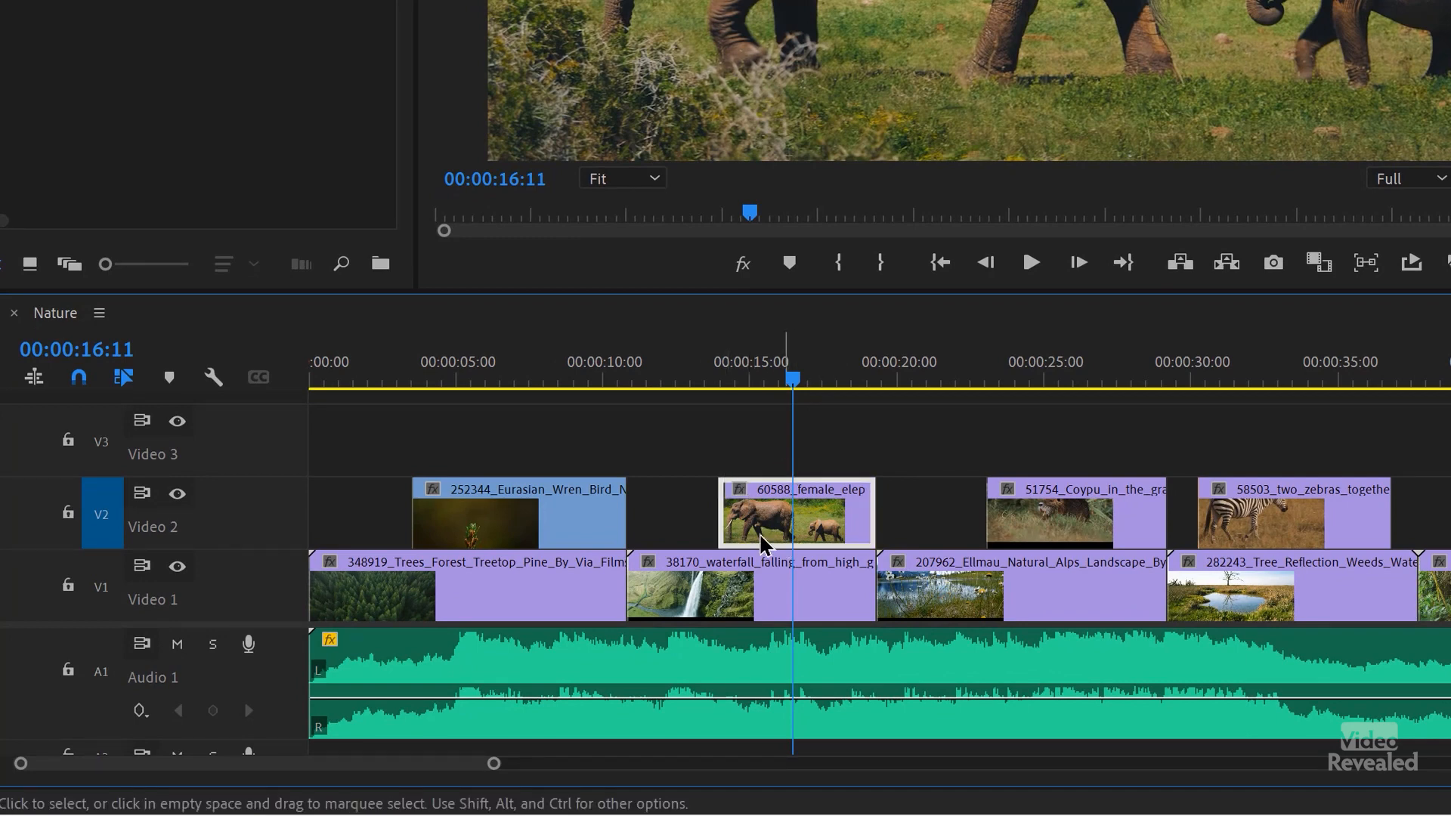
- Move the playhead to 00:00:21:02 and select the Video 2 gap there, followed by the Ellmau clip on Video 1
{"action": "left_click", "coordinate": [928, 376]}
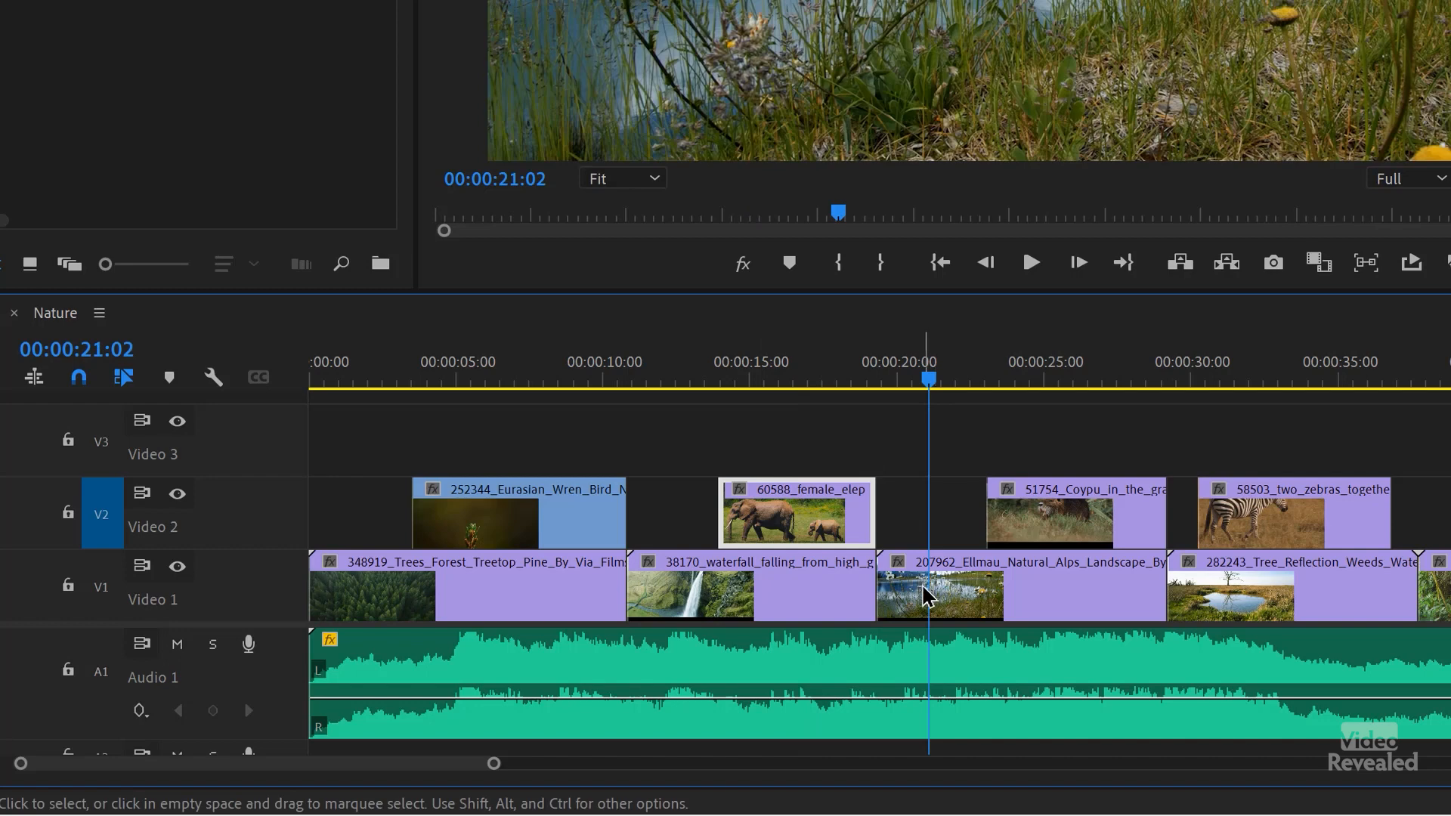
{"action": "key", "text": "d"}
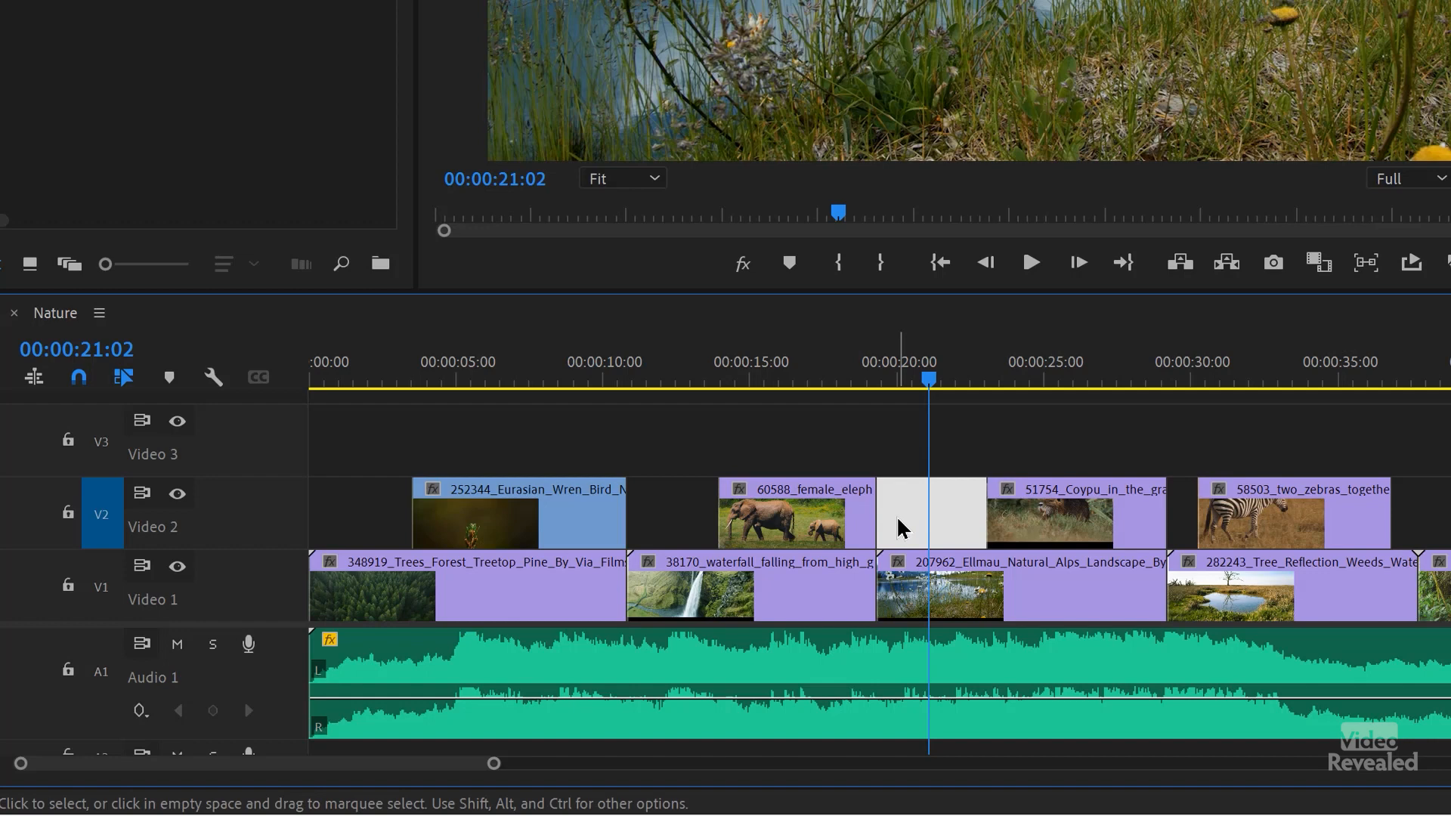
{"action": "left_click", "coordinate": [940, 603]}
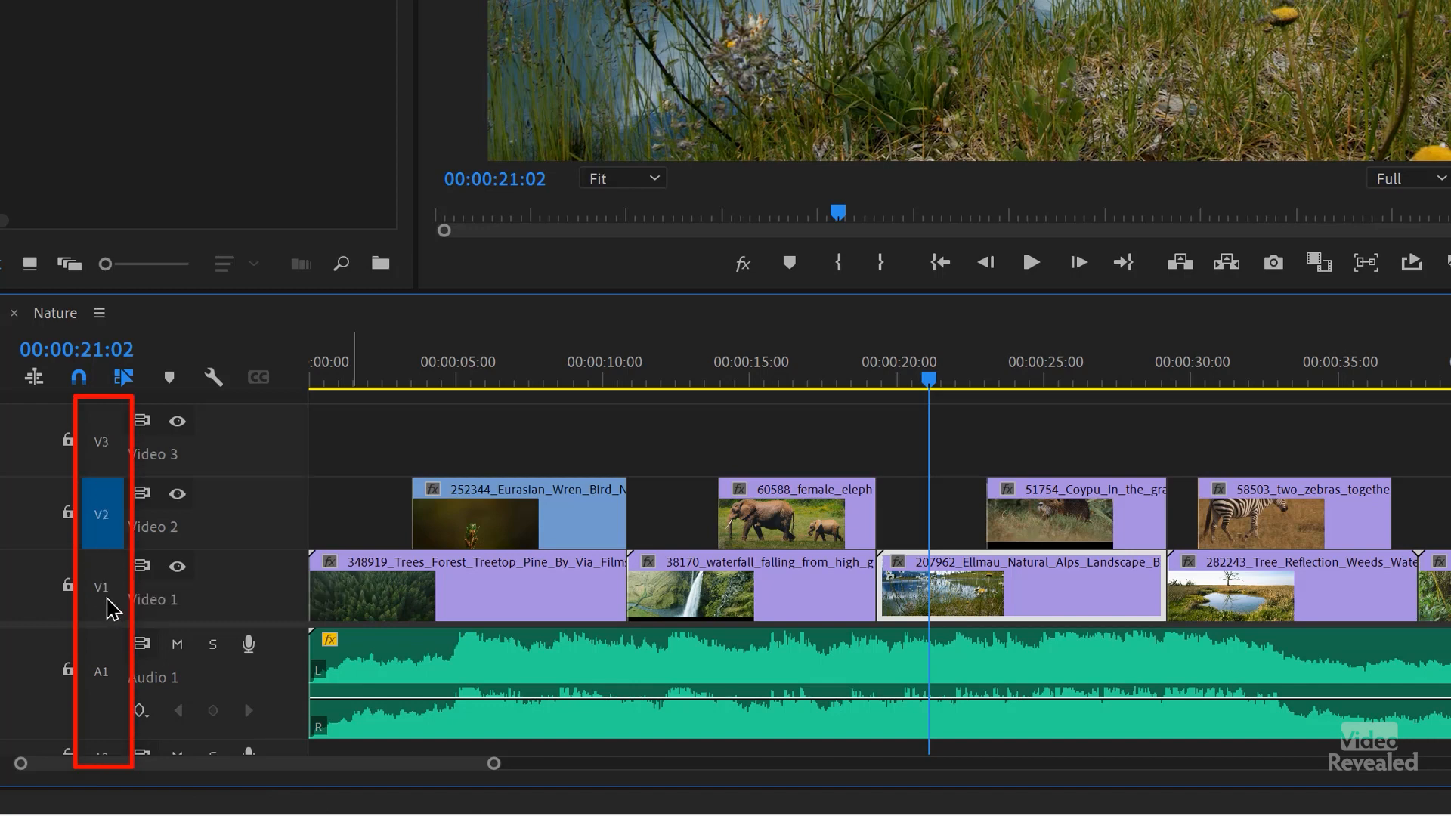
- Try targeting all three video tracks, leave only Video 1 targeted, and select the Ellmau clip at the playhead
{"action": "left_click", "coordinate": [114, 456]}
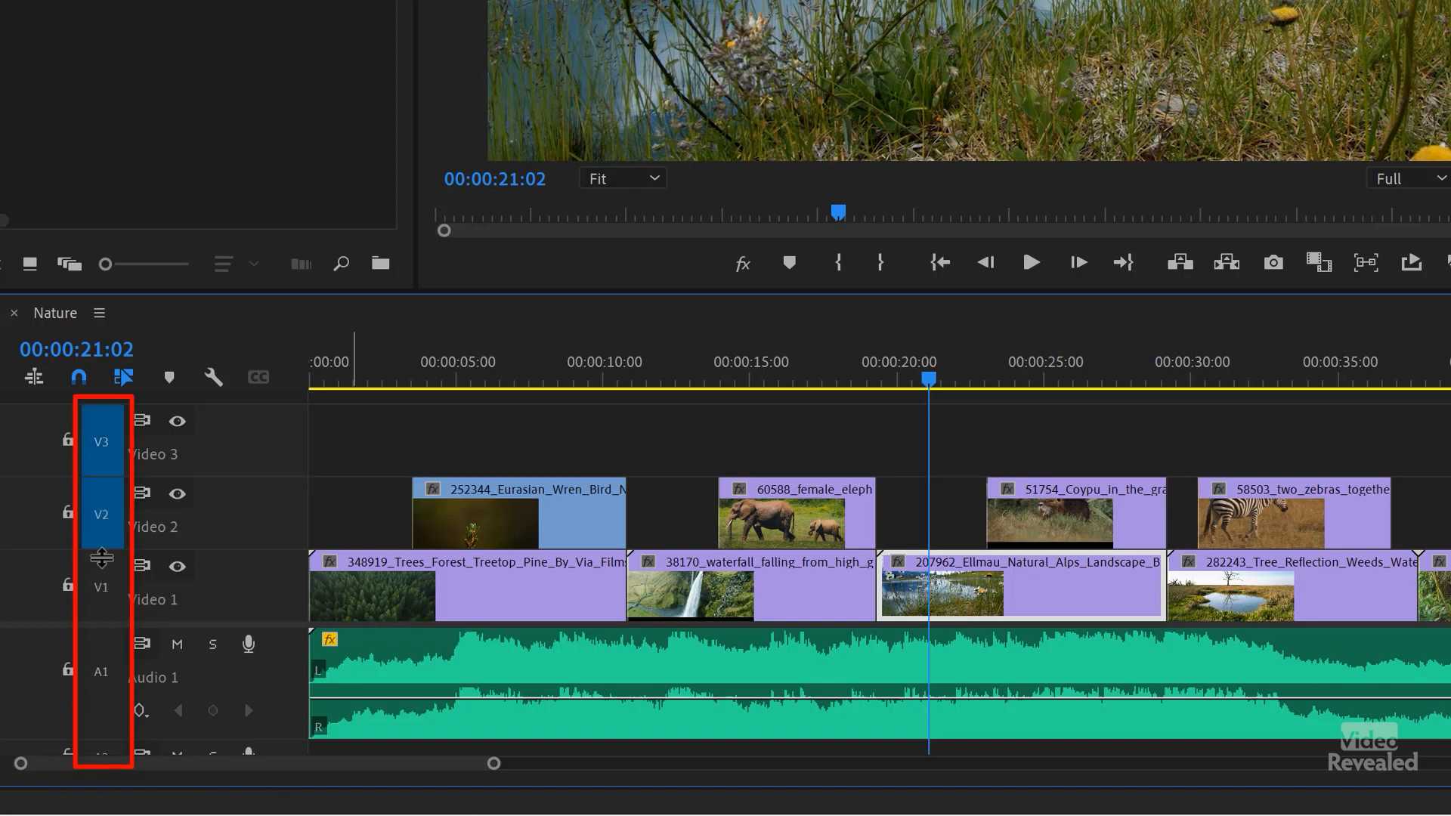
{"action": "left_click", "coordinate": [103, 588]}
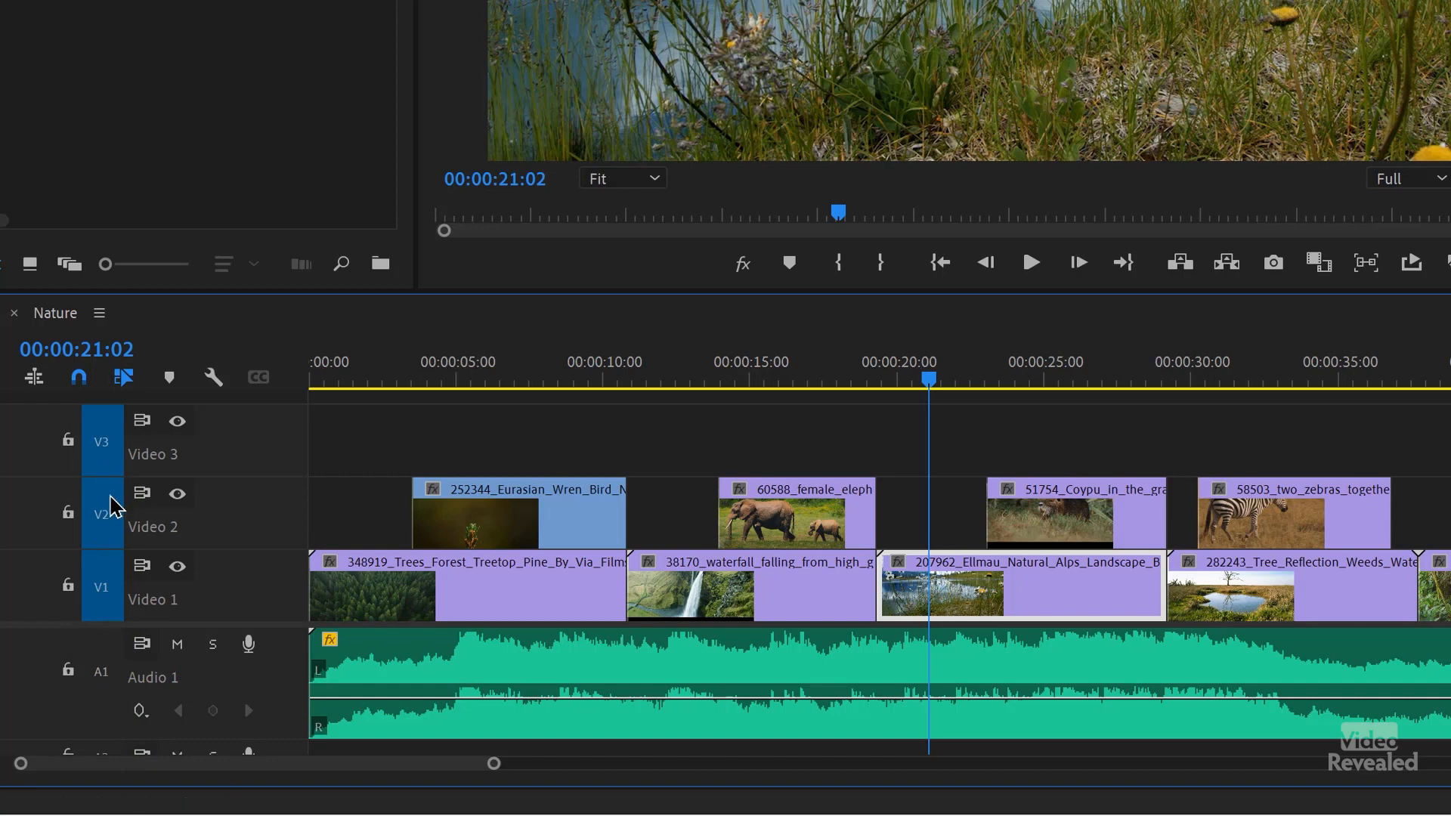
{"action": "left_click", "coordinate": [103, 457]}
{"action": "left_click", "coordinate": [106, 517]}
{"action": "left_click", "coordinate": [103, 588]}
{"action": "left_click", "coordinate": [103, 588]}
{"action": "left_click", "coordinate": [678, 456]}
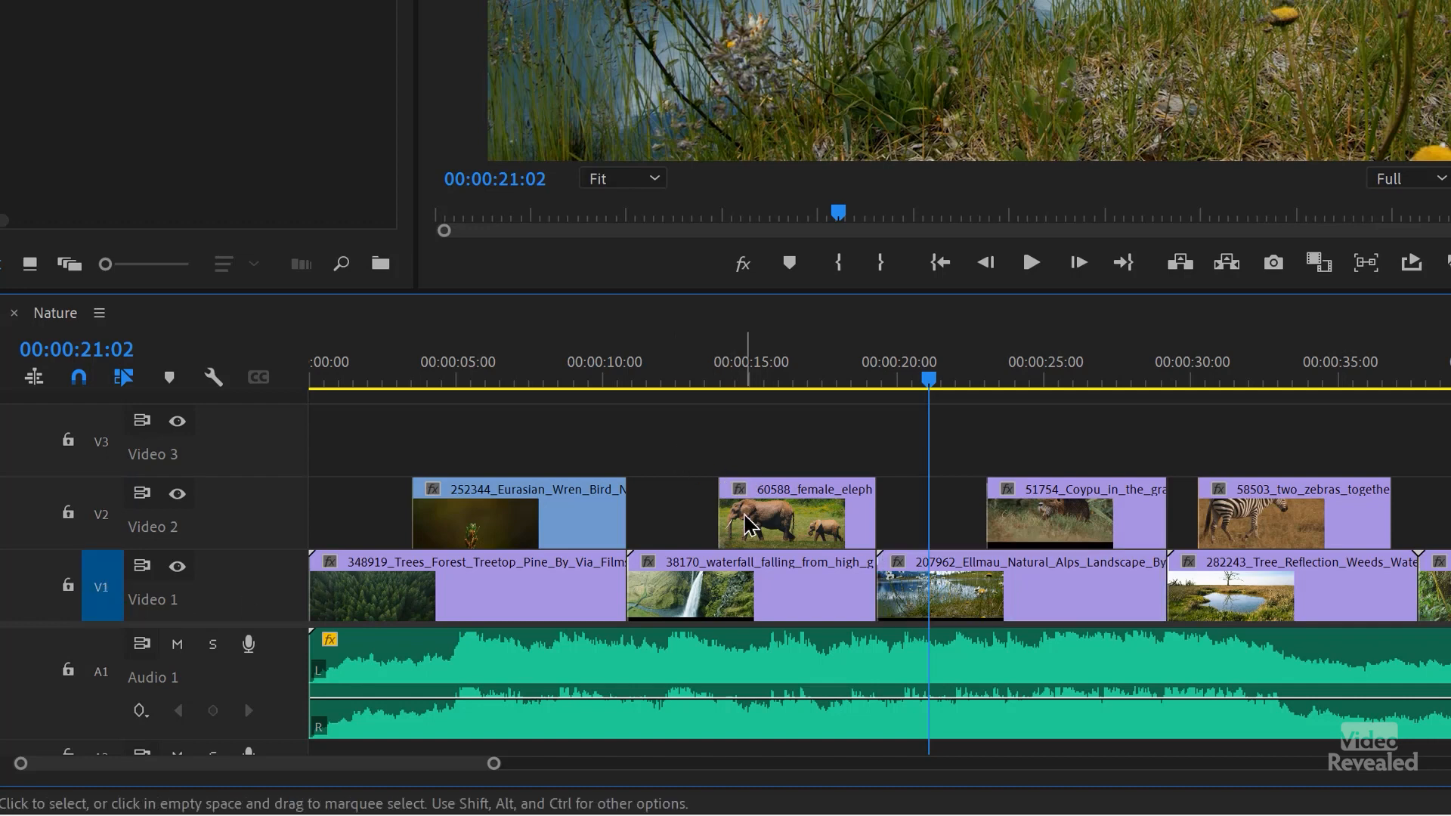
{"action": "left_click", "coordinate": [988, 605]}
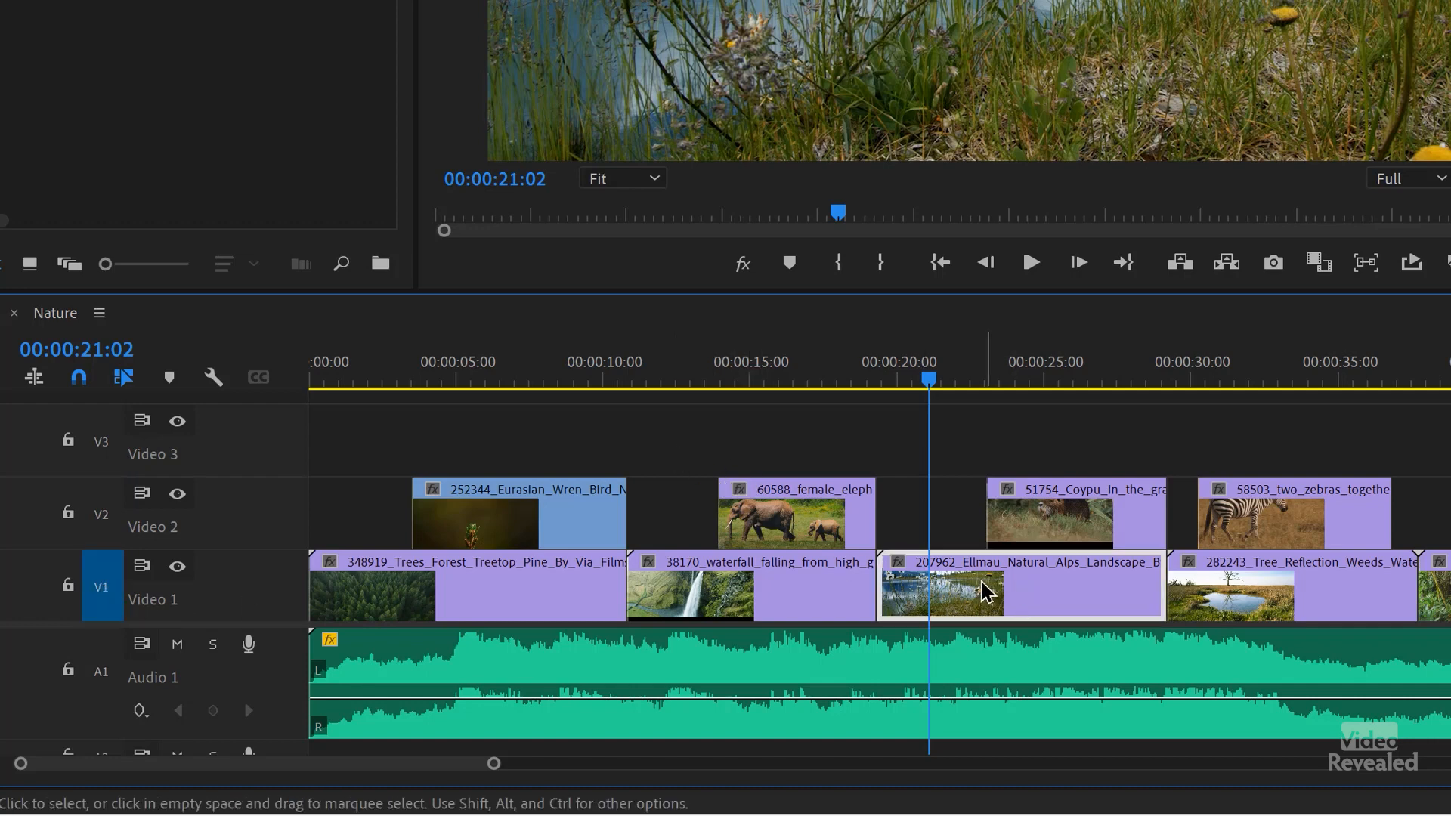
- Untarget Video 1, place the playhead at 00:00:11:24, and select the waterfall clip and the music clip under it
{"action": "left_click", "coordinate": [103, 587]}
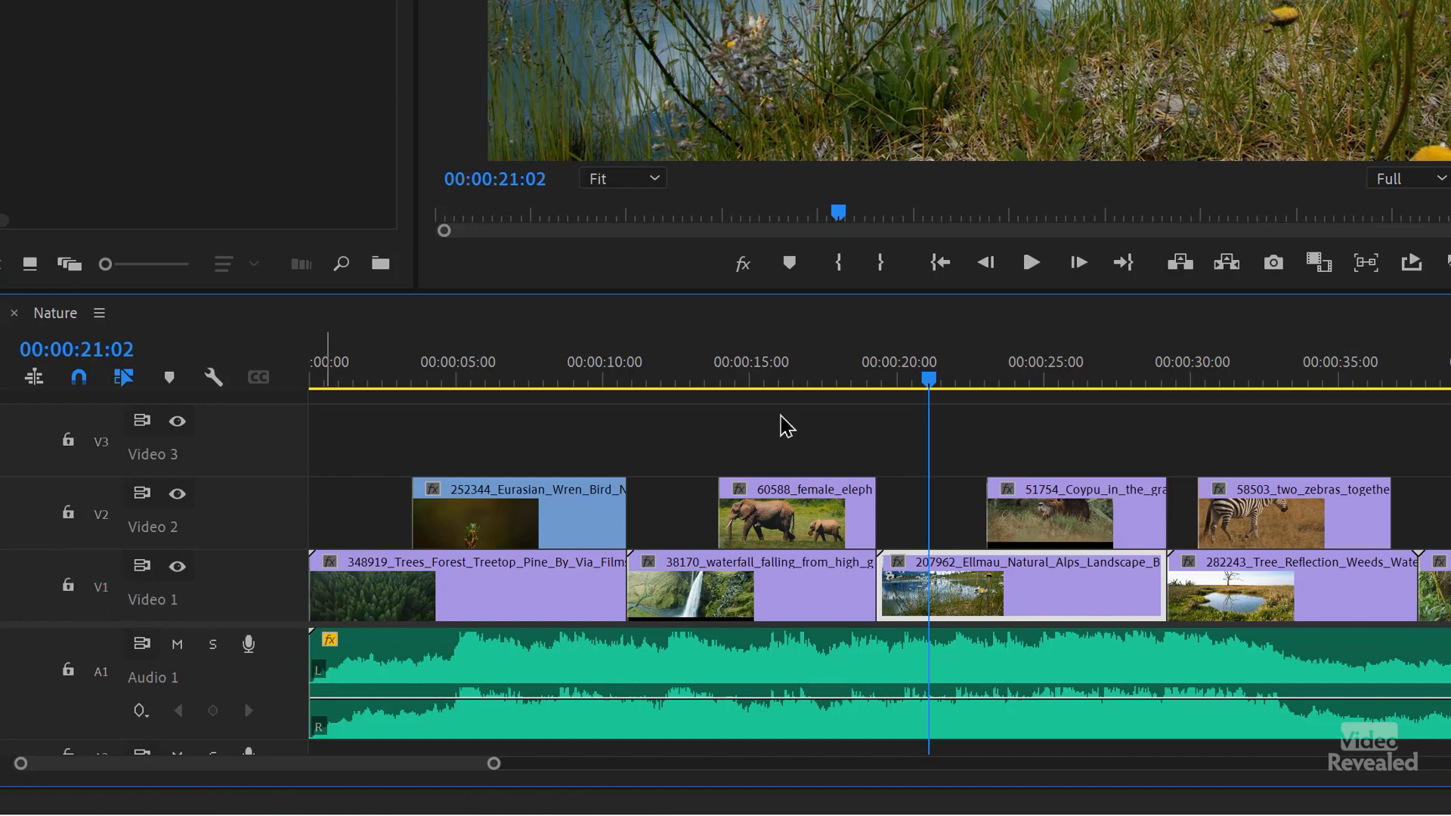
{"action": "left_click", "coordinate": [662, 374]}
{"action": "left_click", "coordinate": [684, 593]}
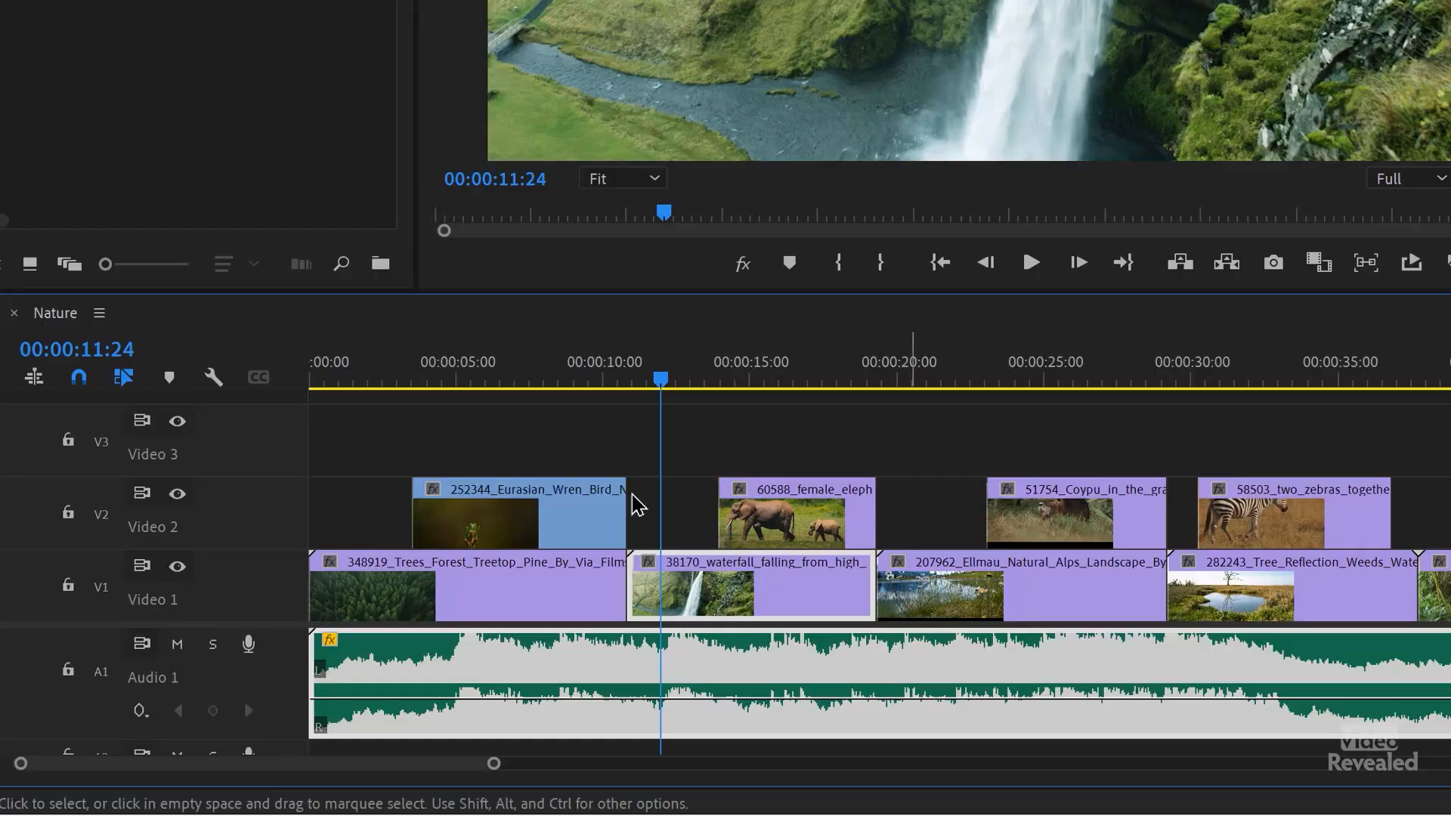
- Target Video 2 and select its zebra clip at 00:00:32:16, followed by the gap at 00:00:40:13
{"action": "left_click", "coordinate": [101, 518]}
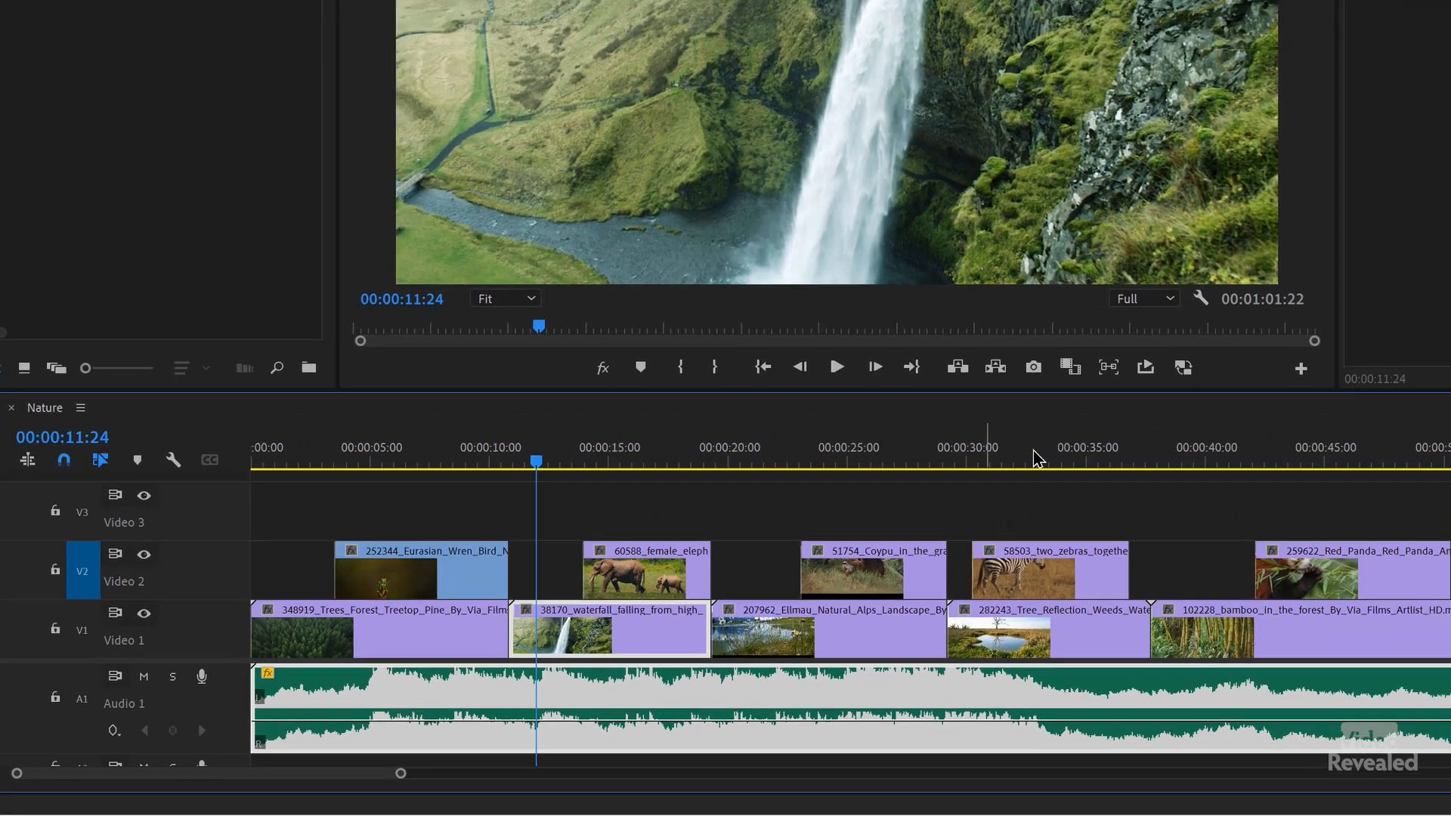
{"action": "left_click", "coordinate": [1032, 456]}
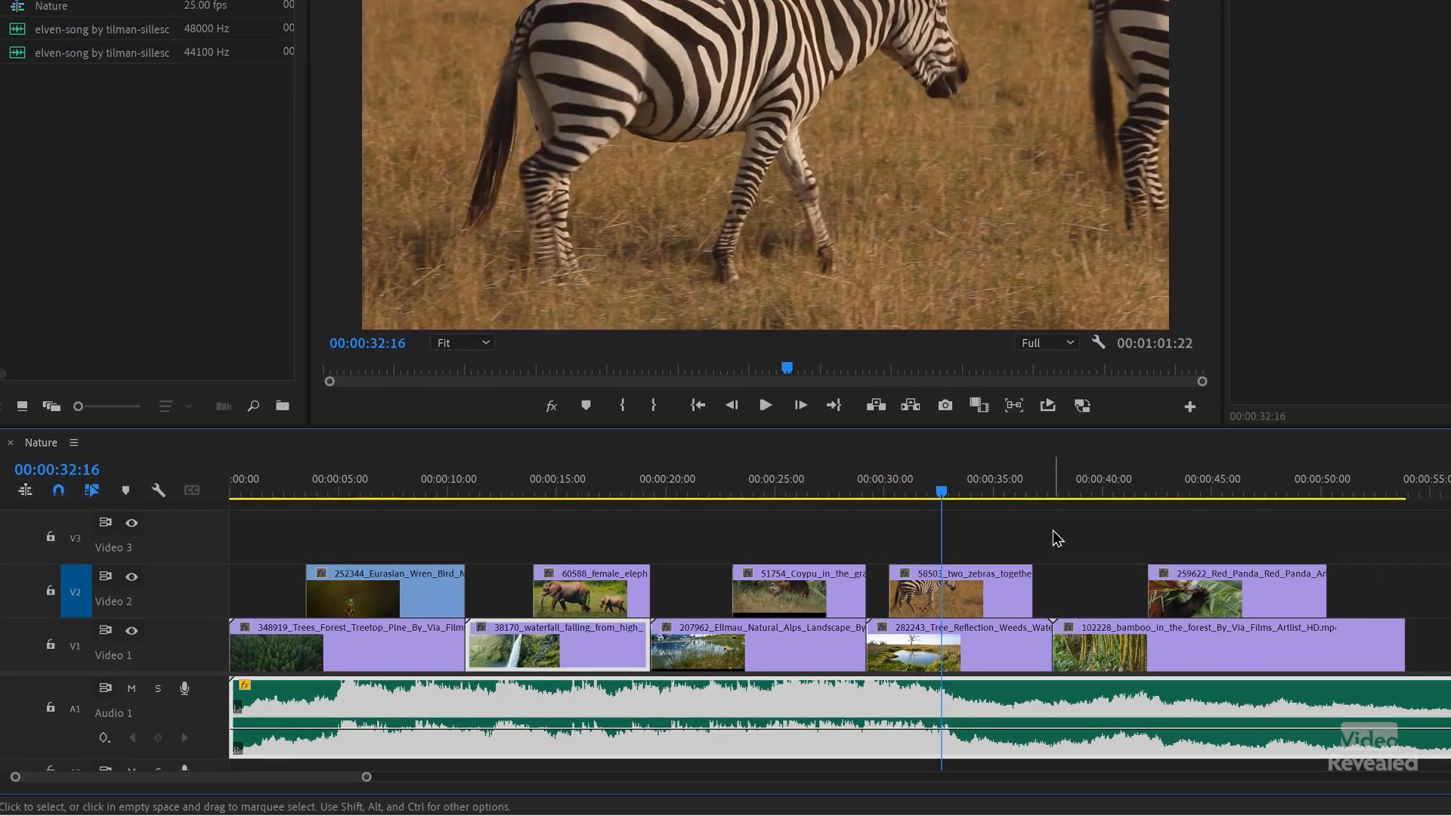
{"action": "key", "text": "d"}
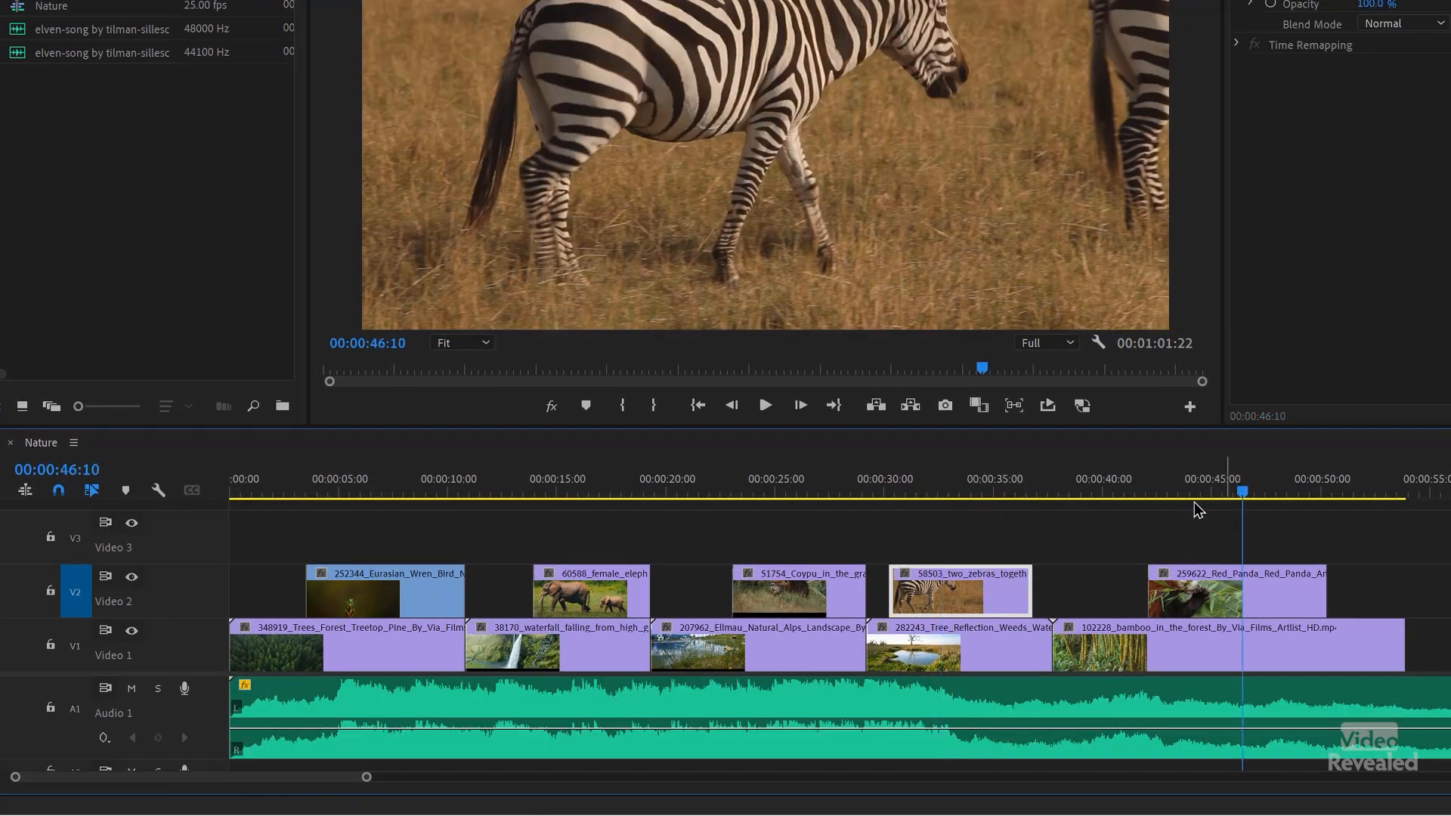
{"action": "left_click", "coordinate": [1116, 484]}
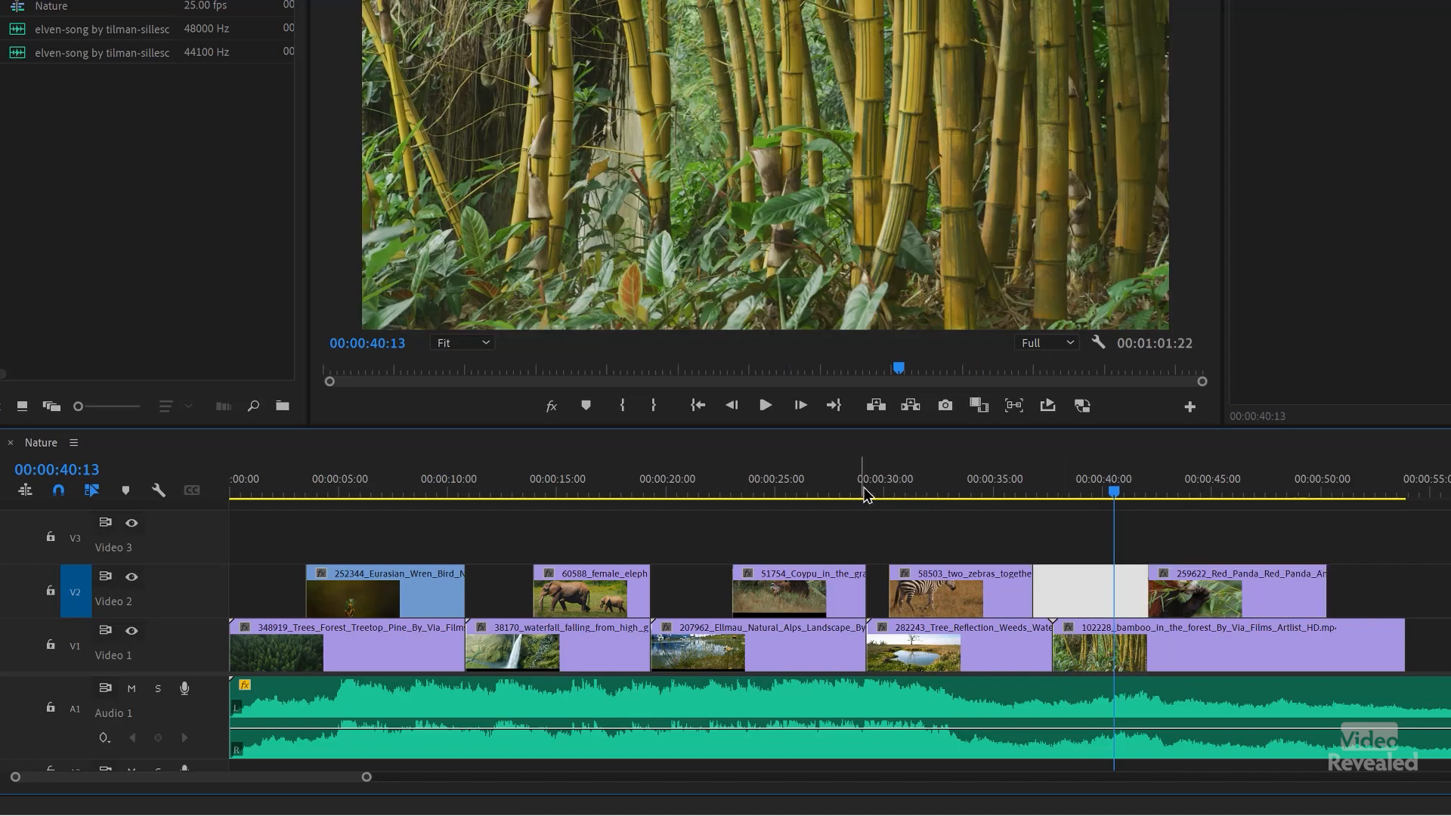
- Select the Coypu clip at 00:00:26:13 and the elephant clip at 00:00:17:04 on Video 2, one after the other
{"action": "left_click", "coordinate": [865, 493]}
{"action": "left_click", "coordinate": [809, 492]}
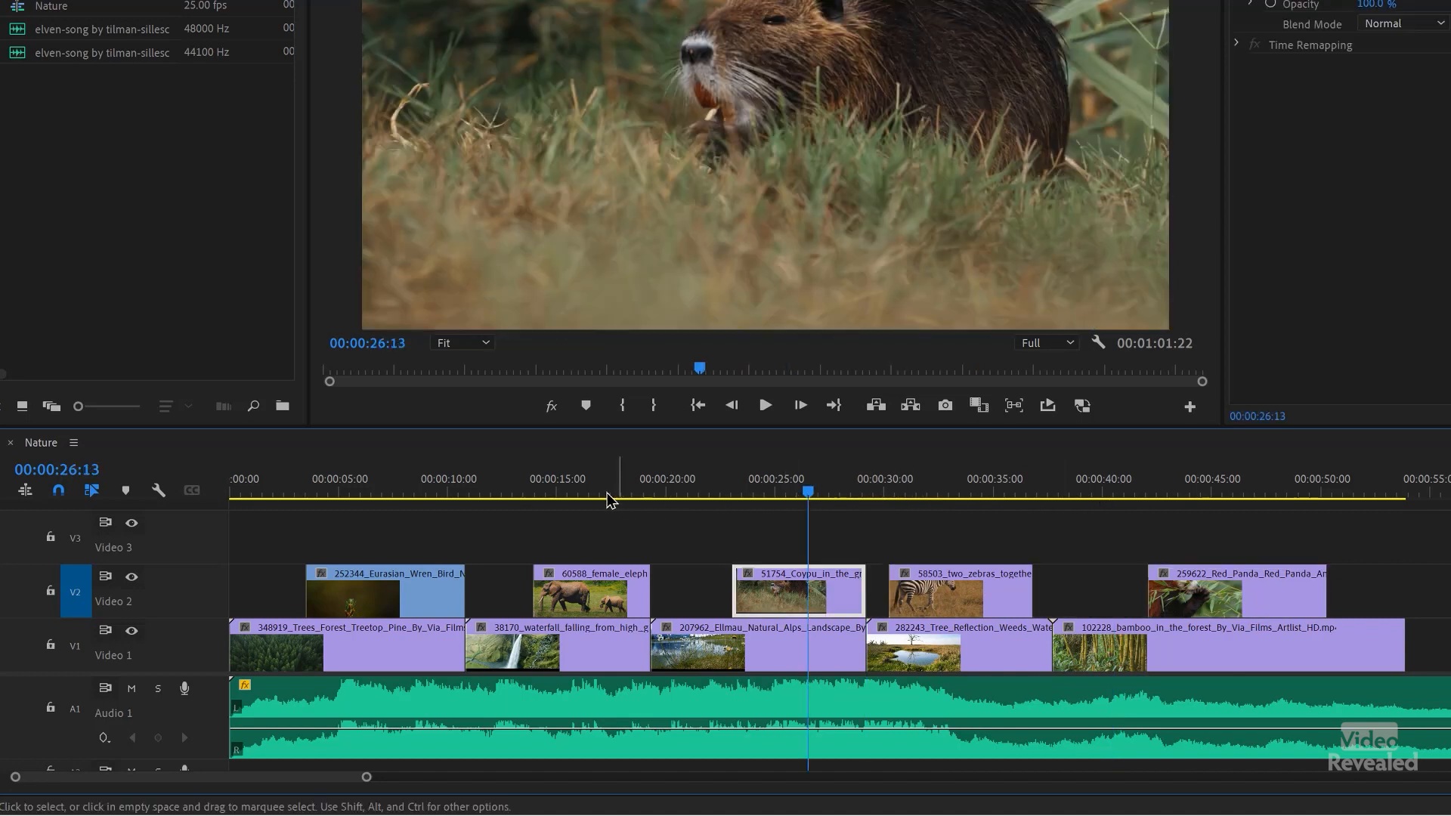
{"action": "left_click", "coordinate": [605, 495]}
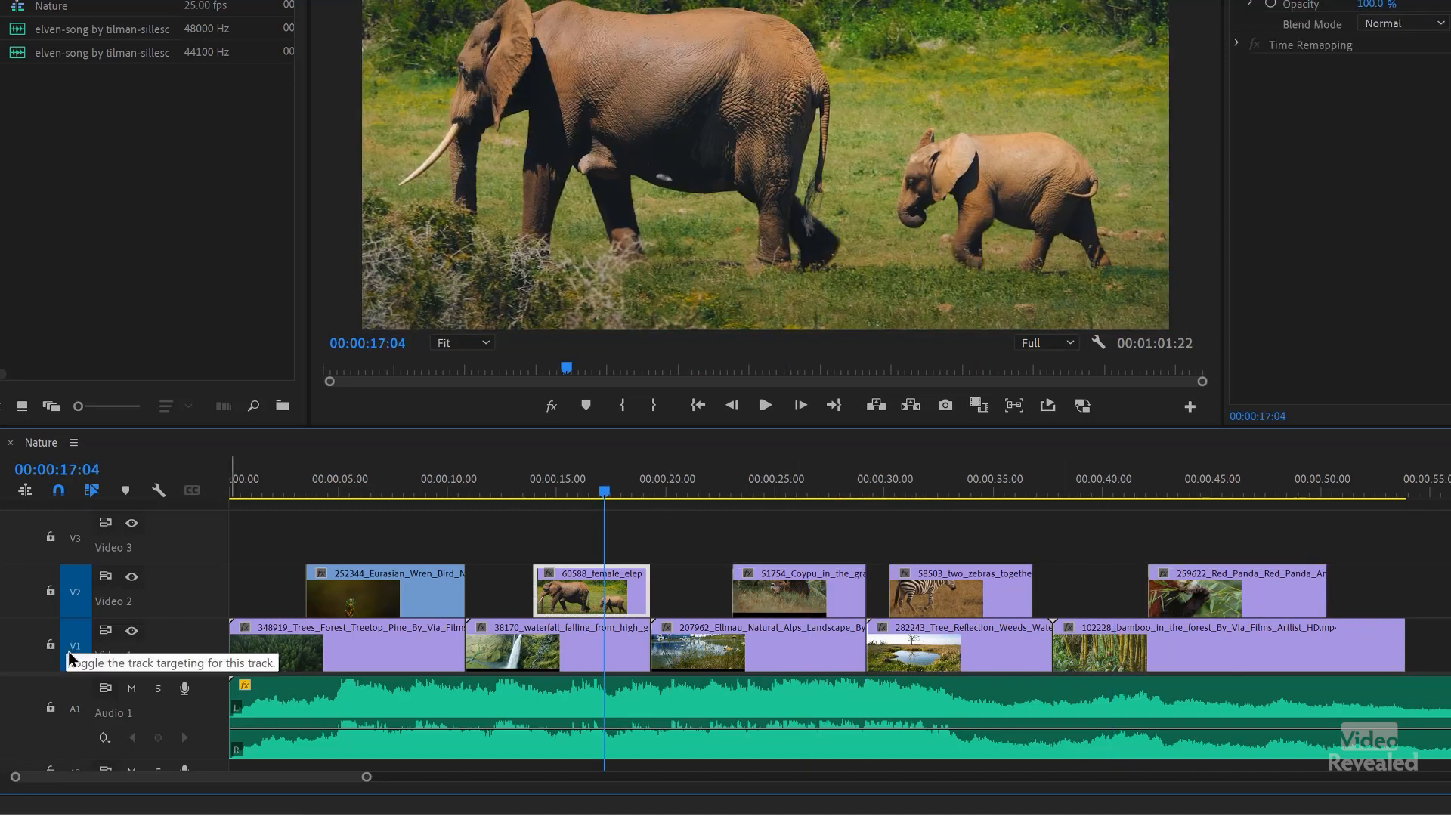
- With Video 1 and Video 2 targeted, select the waterfall clip at 00:00:11:23, and both stacked clips at 00:00:16:17
{"action": "left_click", "coordinate": [490, 492]}
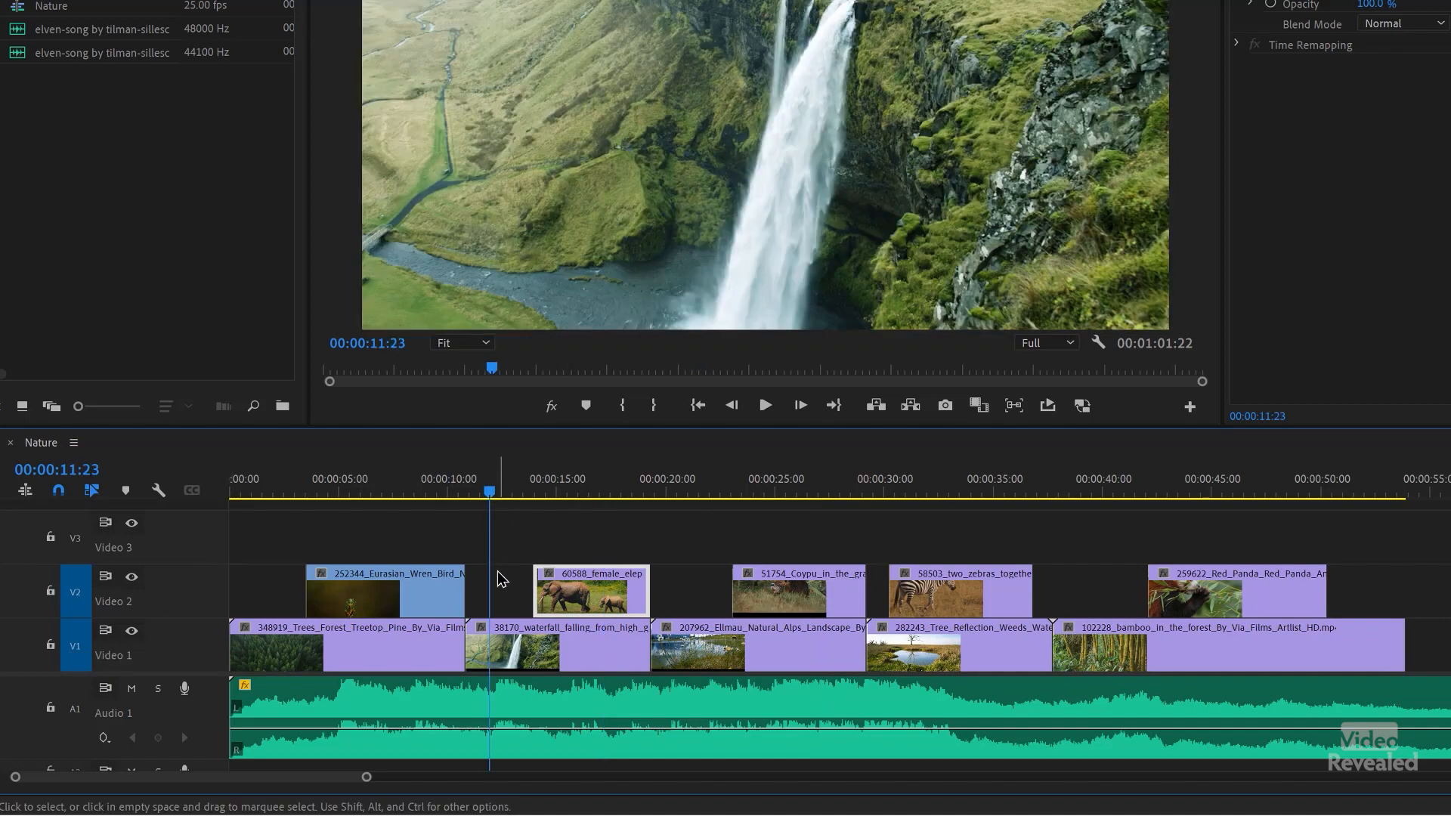
{"action": "left_click", "coordinate": [520, 671]}
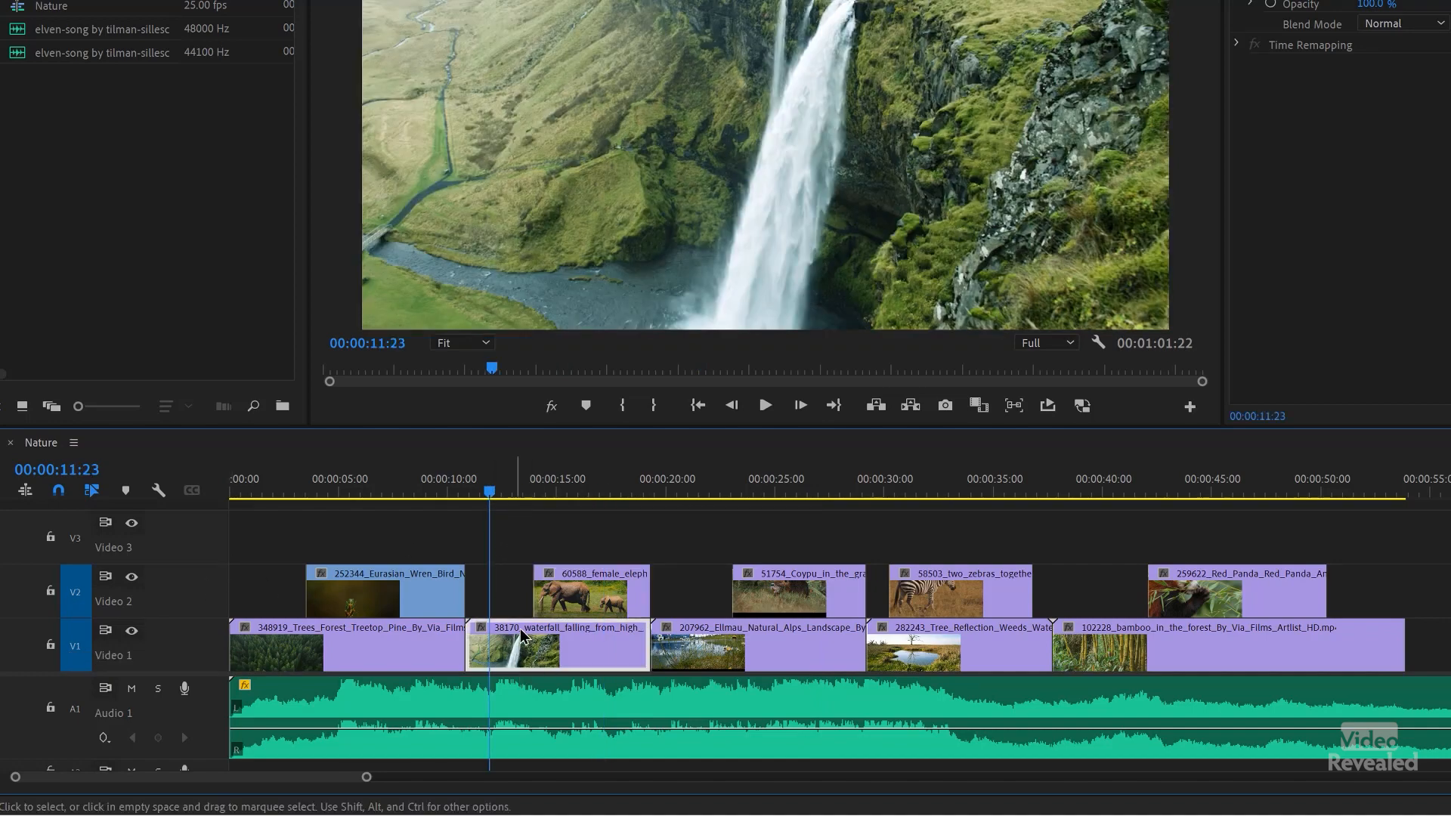
{"action": "left_click", "coordinate": [594, 491]}
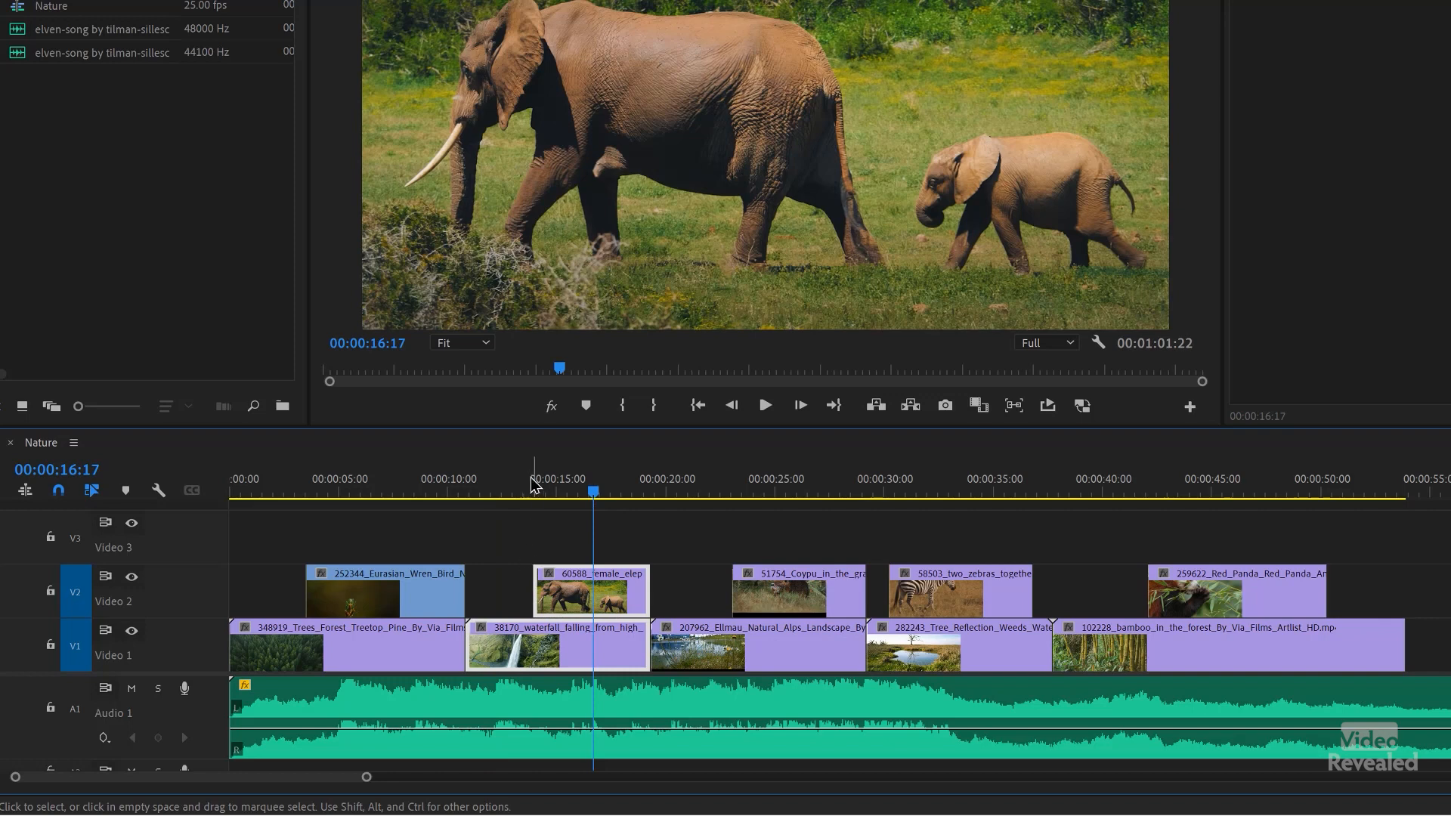
- With Video 1 and Video 2 targeted, select the stacked Coypu and Alps lake clips, visit 00:00:31:10, and select the bamboo clip
{"action": "left_click", "coordinate": [534, 487]}
{"action": "left_click", "coordinate": [575, 492]}
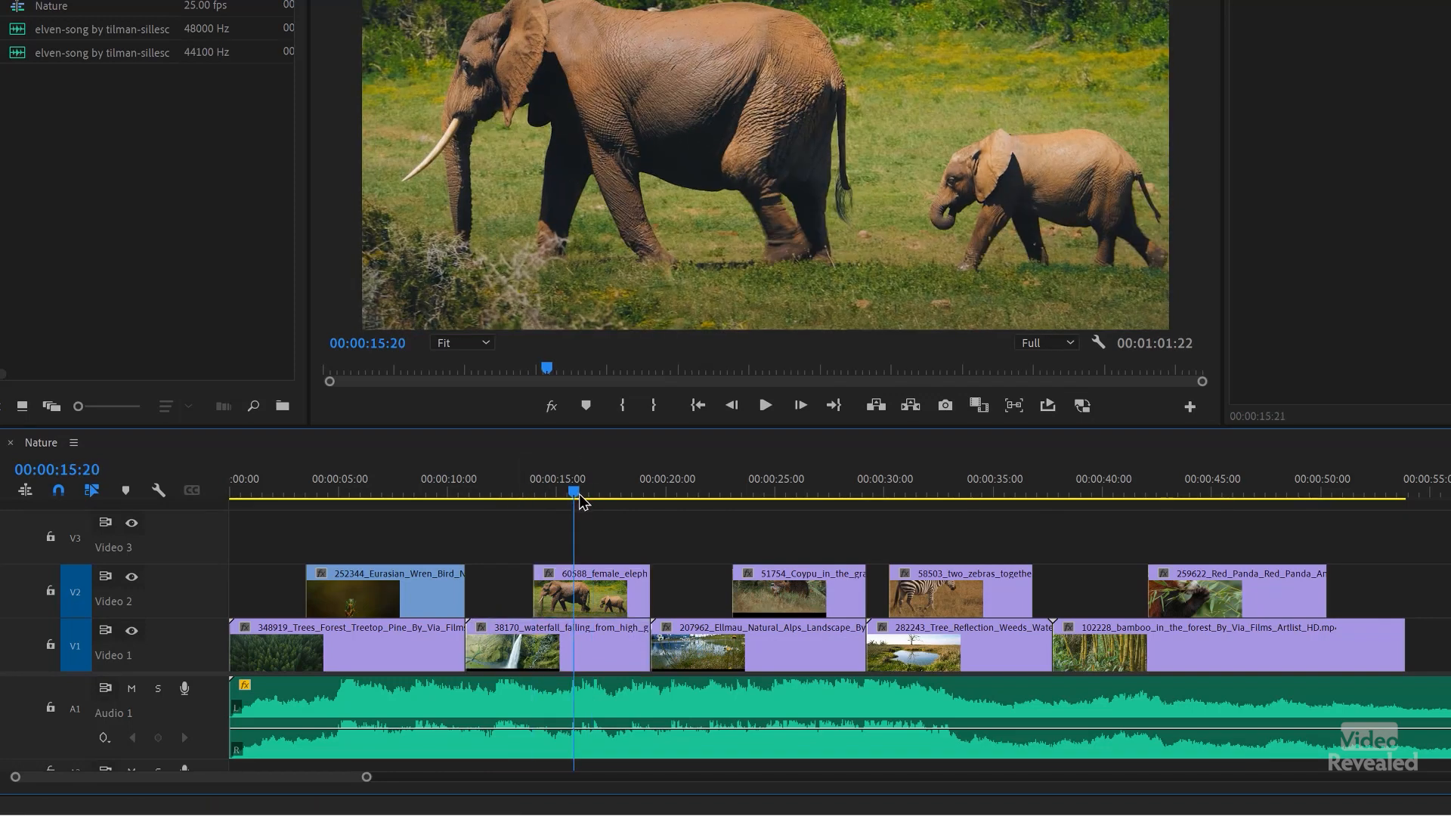
{"action": "left_click", "coordinate": [757, 492]}
{"action": "left_click", "coordinate": [915, 491]}
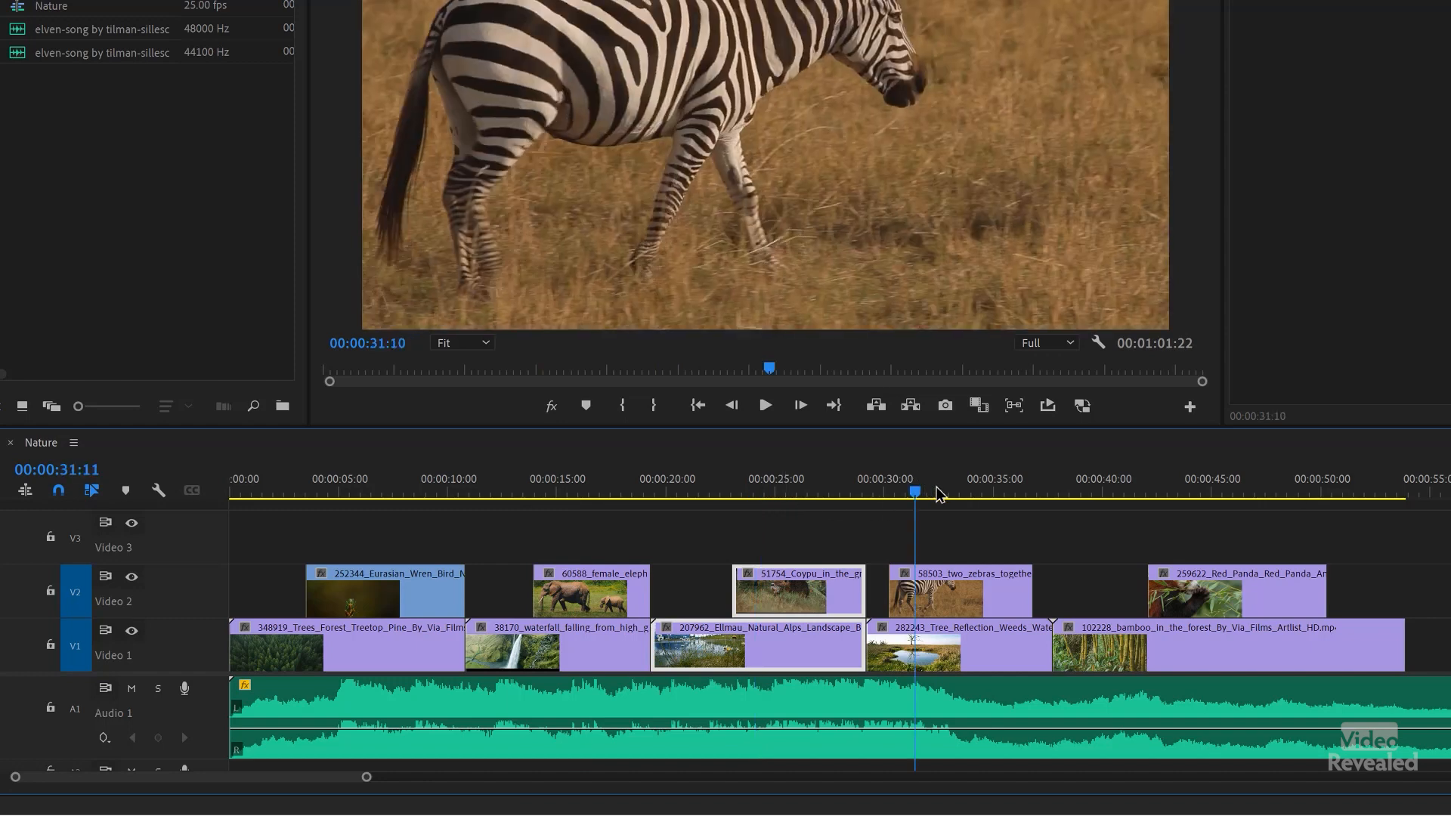
{"action": "left_click", "coordinate": [1097, 650]}
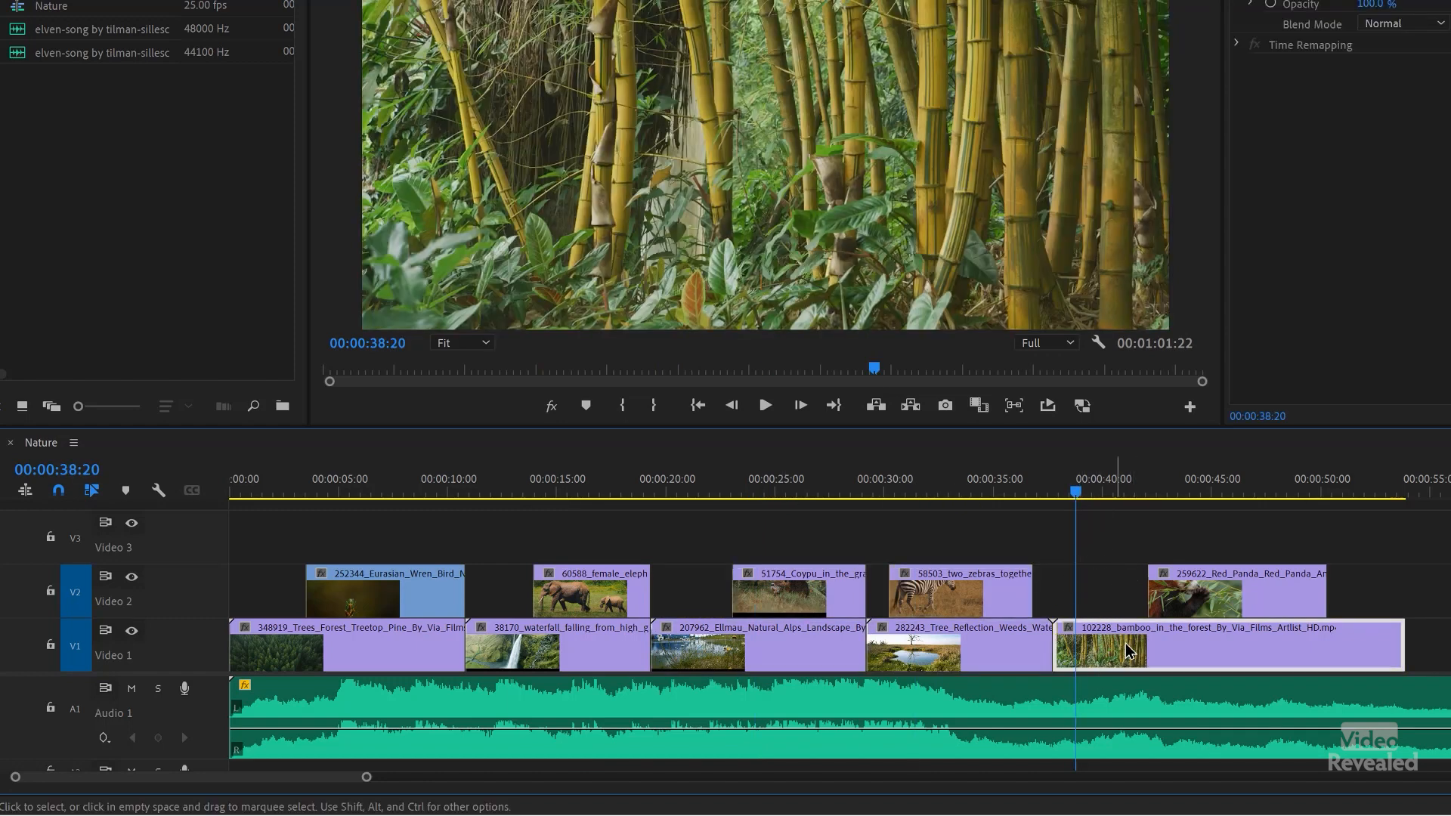
- Place the playhead at 00:00:55:14 past the last video clip, and step the clip selection back along Video 1 to the waterfall clip
{"action": "left_click", "coordinate": [1211, 484]}
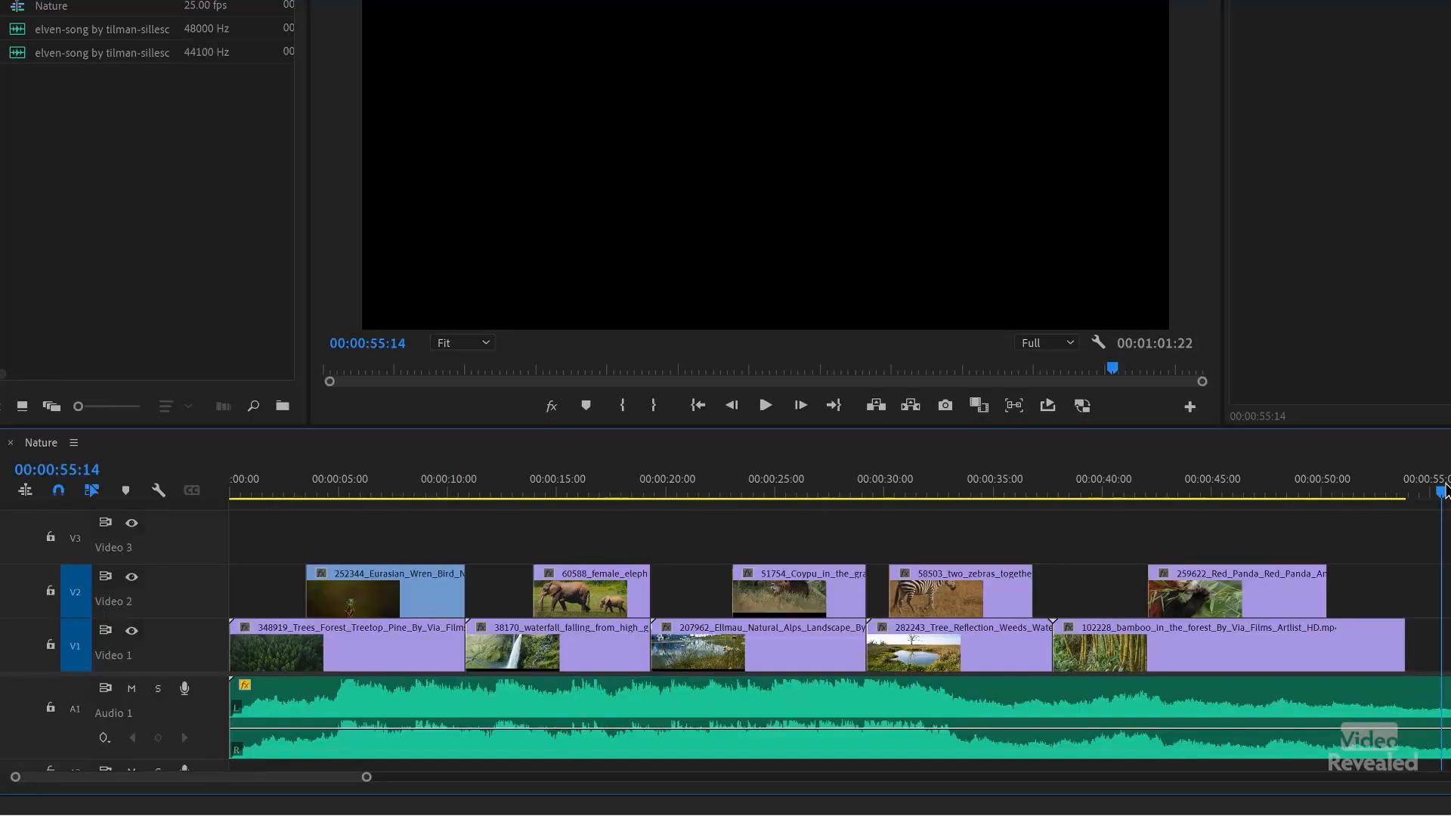
{"action": "key", "text": "ctrl+Up"}
{"action": "key", "text": "ctrl+Up"}
{"action": "key", "text": "ctrl+Up"}
{"action": "key", "text": "ctrl+Up"}
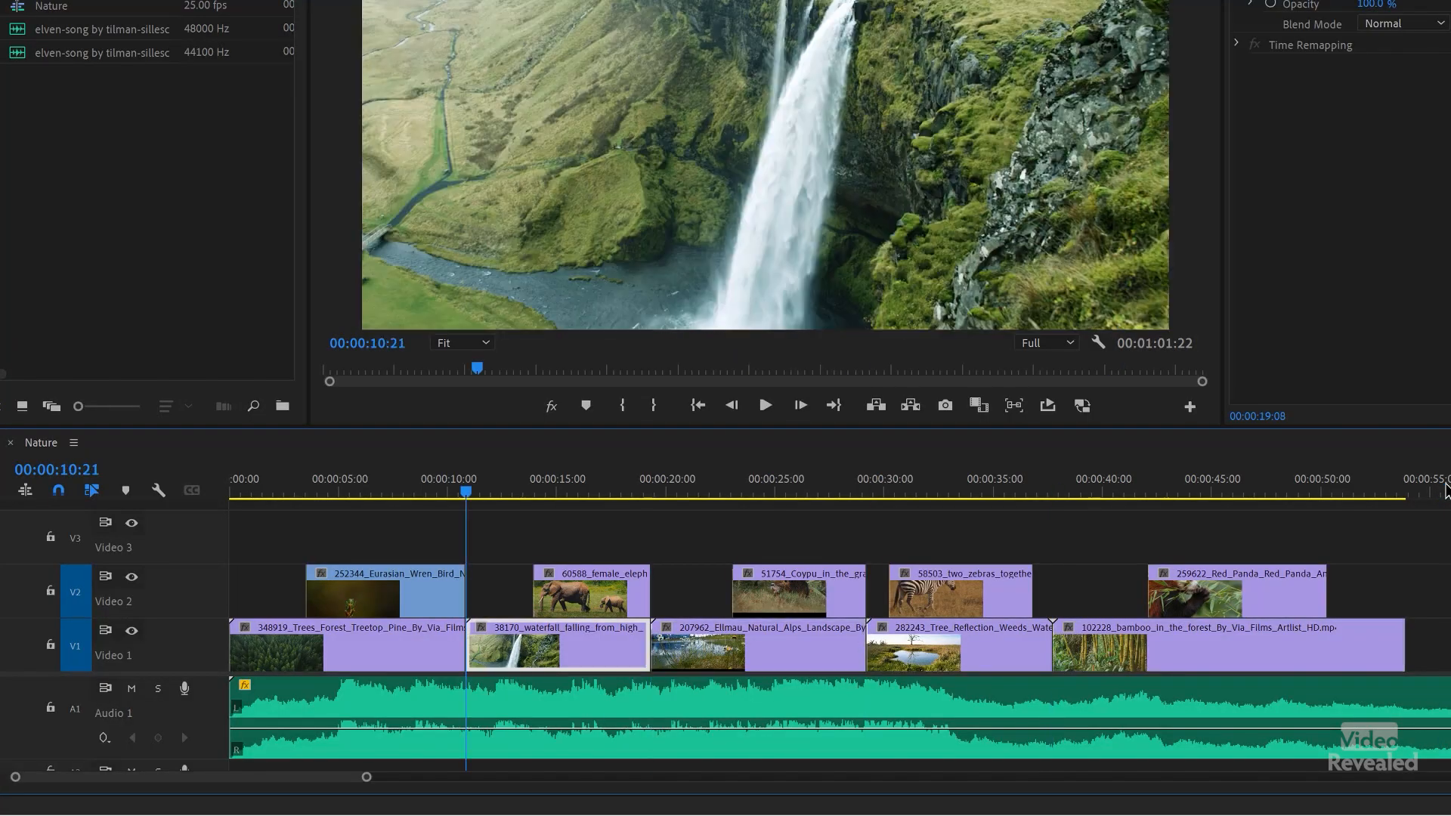
- Step the clip selection forward along Video 1 to the Alps lake clip at 00:00:19:08
{"action": "key", "text": "ctrl+Down"}
{"action": "key", "text": "ctrl+Down"}
{"action": "key", "text": "ctrl+Down"}
{"action": "key", "text": "ctrl+Down"}
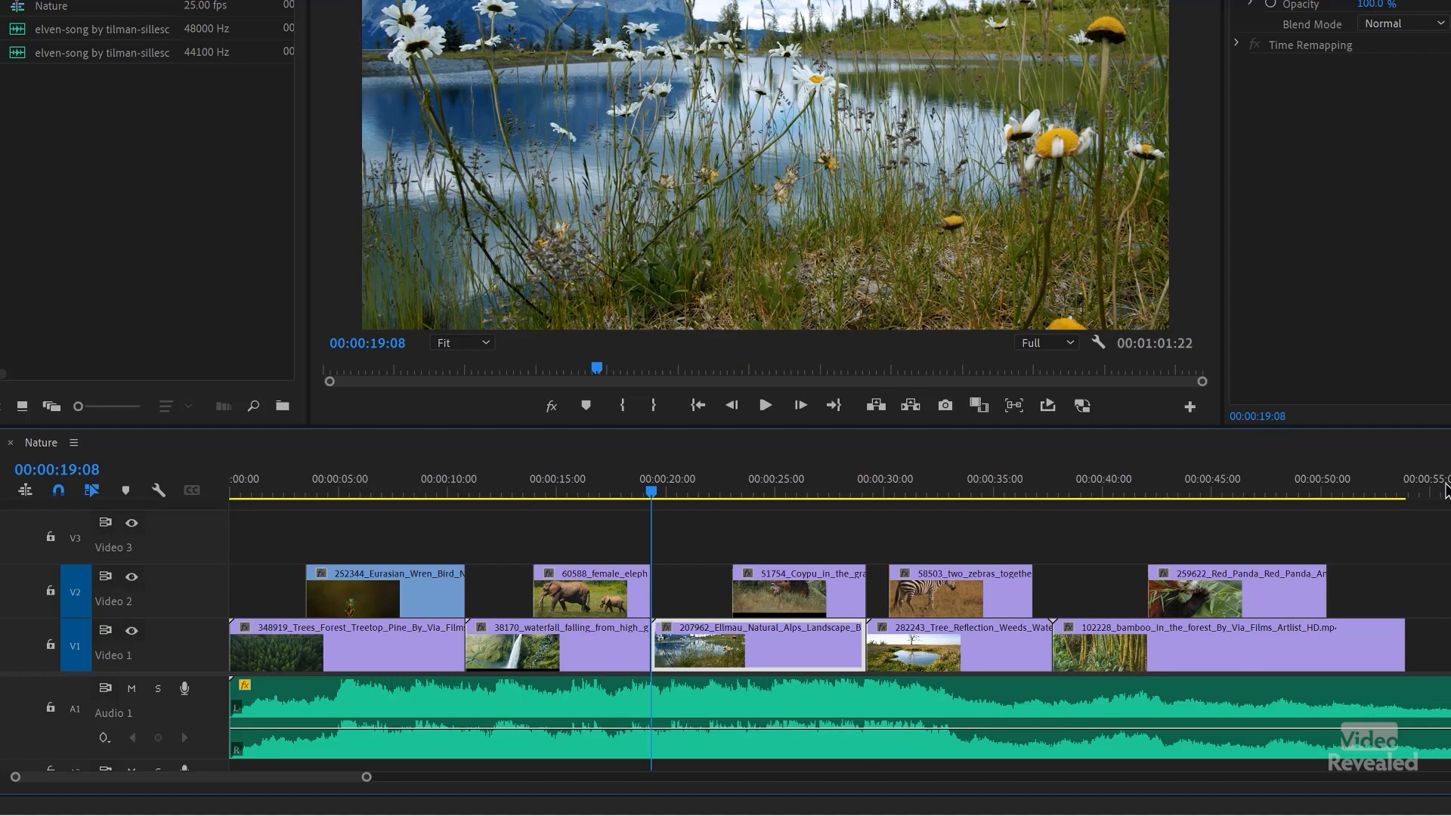
- Step the clip selection back and forth along Video 1, ending on the treetop forest clip at 00:00:00:00
{"action": "key", "text": "ctrl+Up"}
{"action": "key", "text": "ctrl+Up"}
{"action": "key", "text": "ctrl+Up"}
{"action": "key", "text": "ctrl+Down"}
{"action": "key", "text": "ctrl+Down"}
{"action": "key", "text": "ctrl+Up"}
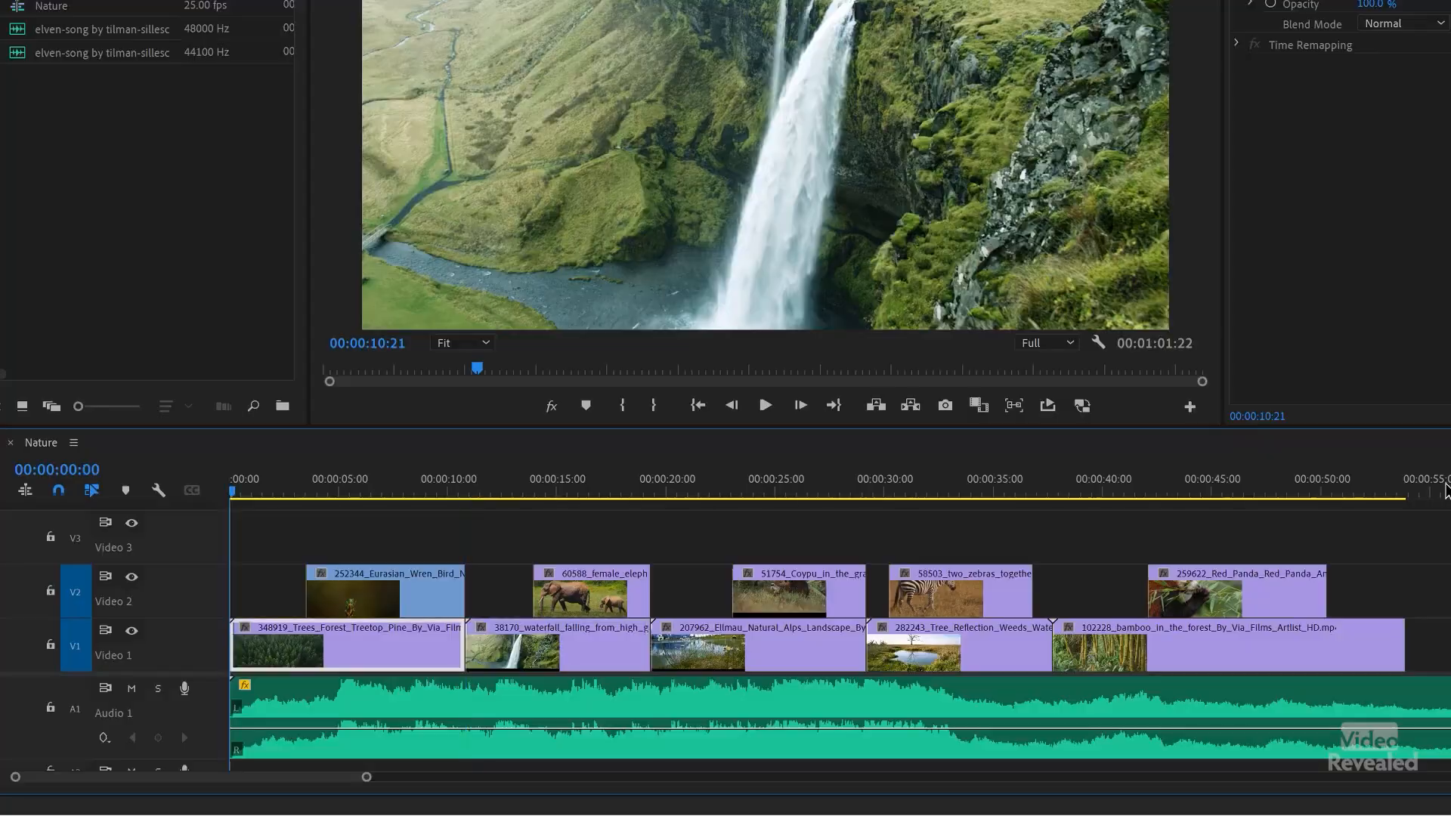
- Step the clip selection forward through Video 1 to the bamboo clip at 00:00:37:19
{"action": "key", "text": "ctrl+Down"}
{"action": "key", "text": "ctrl+Down"}
{"action": "key", "text": "ctrl+Down"}
{"action": "key", "text": "ctrl+Down"}
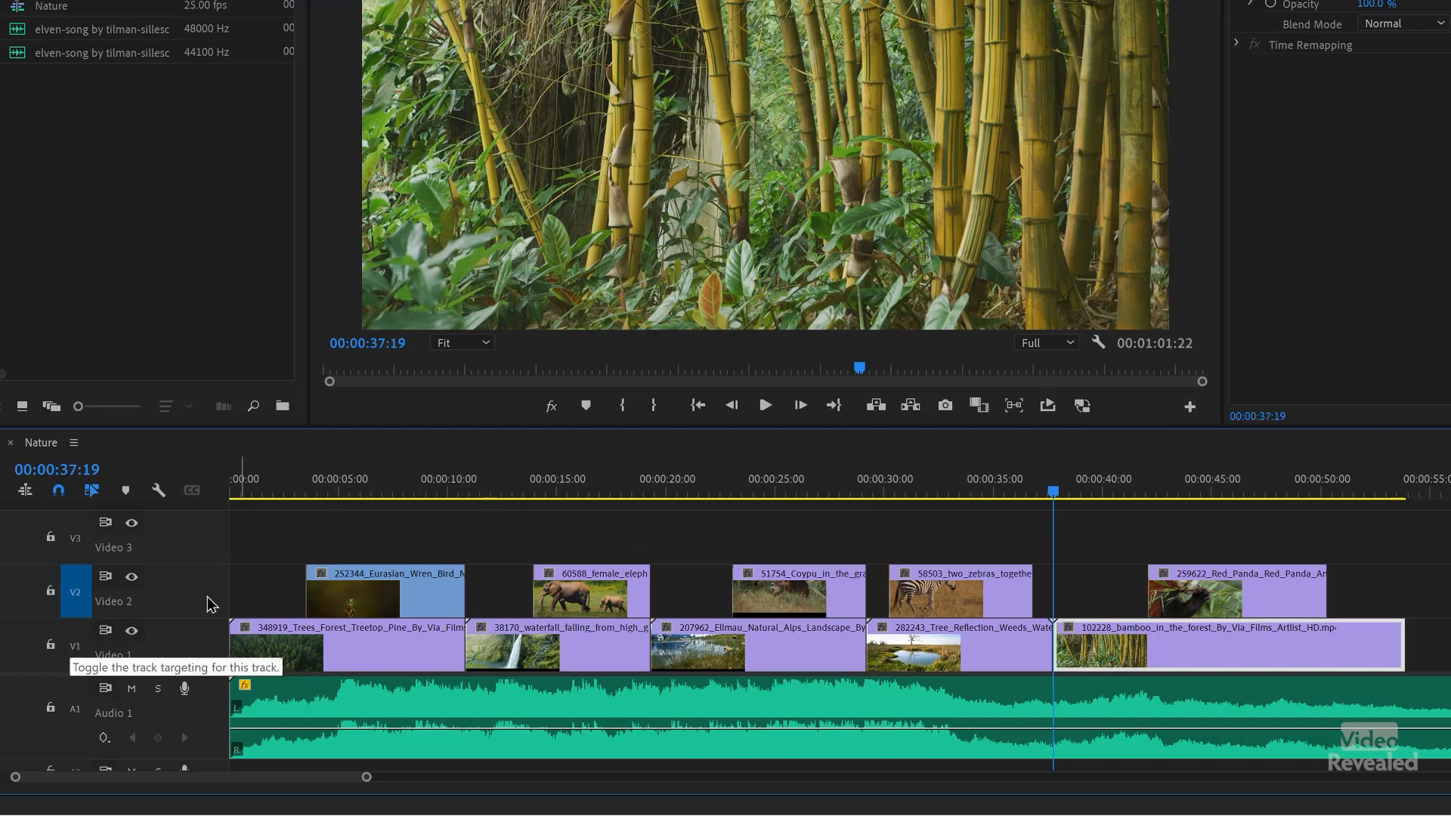
- With Video 1 untargeted, clear the selection and step the clip selection back along that track to the treetop forest clip
{"action": "left_click", "coordinate": [281, 545]}
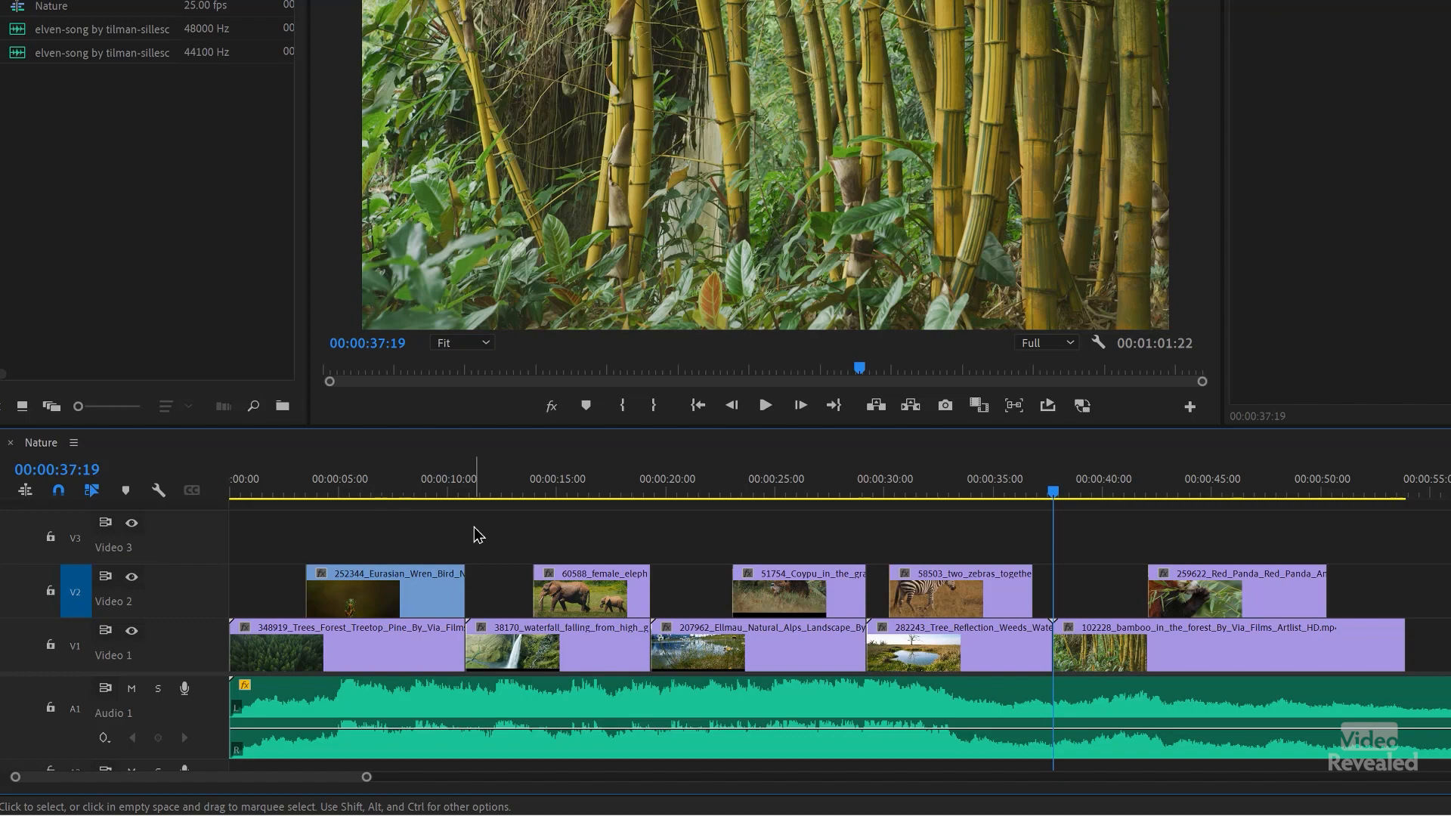
{"action": "key", "text": "ctrl+Up"}
{"action": "key", "text": "ctrl+Up"}
{"action": "key", "text": "ctrl+Up"}
{"action": "key", "text": "ctrl+Up"}
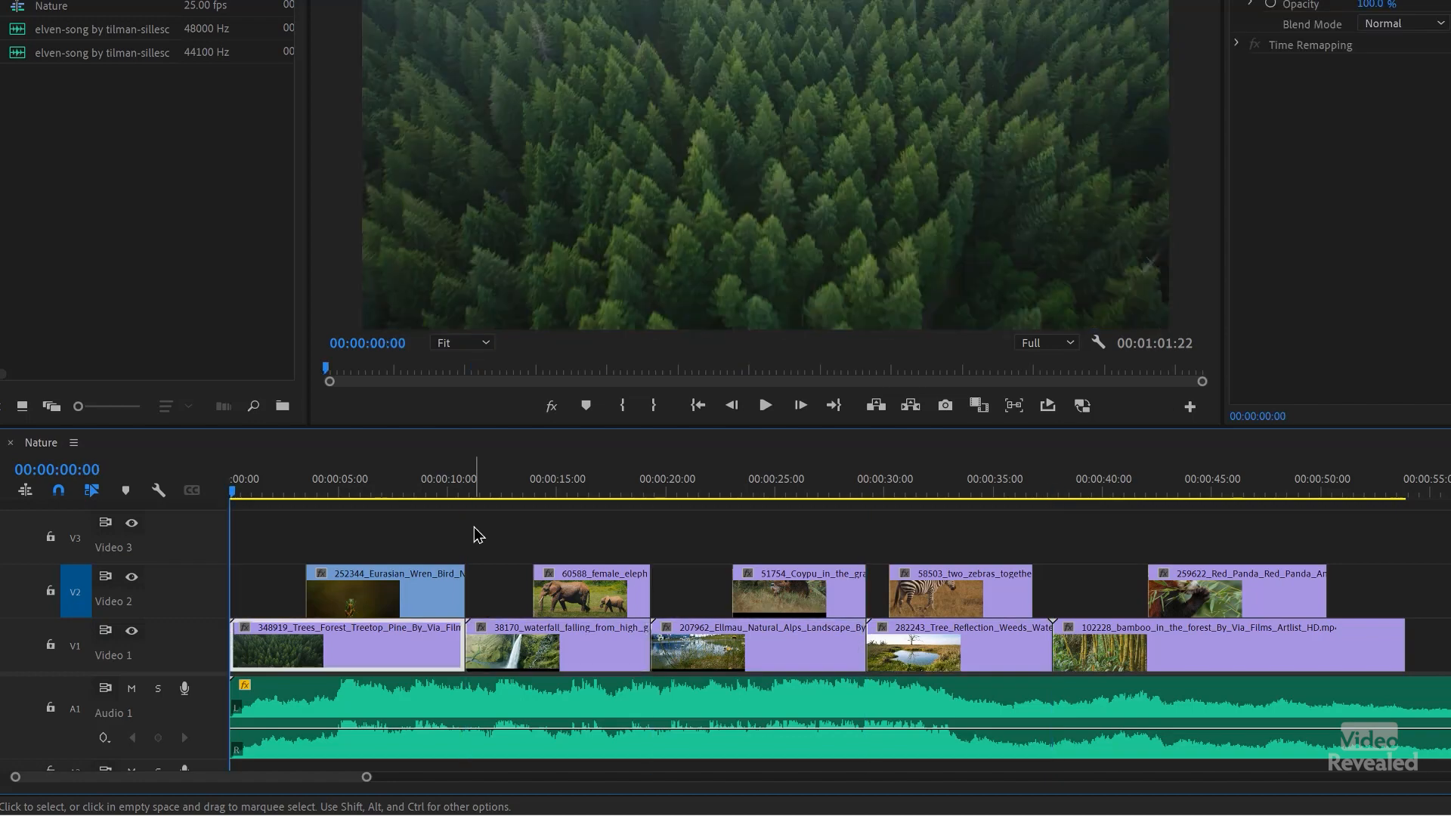
- Step back and forth through the Video 1 clips to the waterfall clip at 00:00:10:21, and select the red panda clip on Video 2
{"action": "key", "text": "ctrl+Down"}
{"action": "key", "text": "ctrl+Down"}
{"action": "key", "text": "ctrl+Down"}
{"action": "key", "text": "ctrl+Down"}
{"action": "key", "text": "ctrl+Up"}
{"action": "key", "text": "ctrl+Up"}
{"action": "key", "text": "ctrl+Up"}
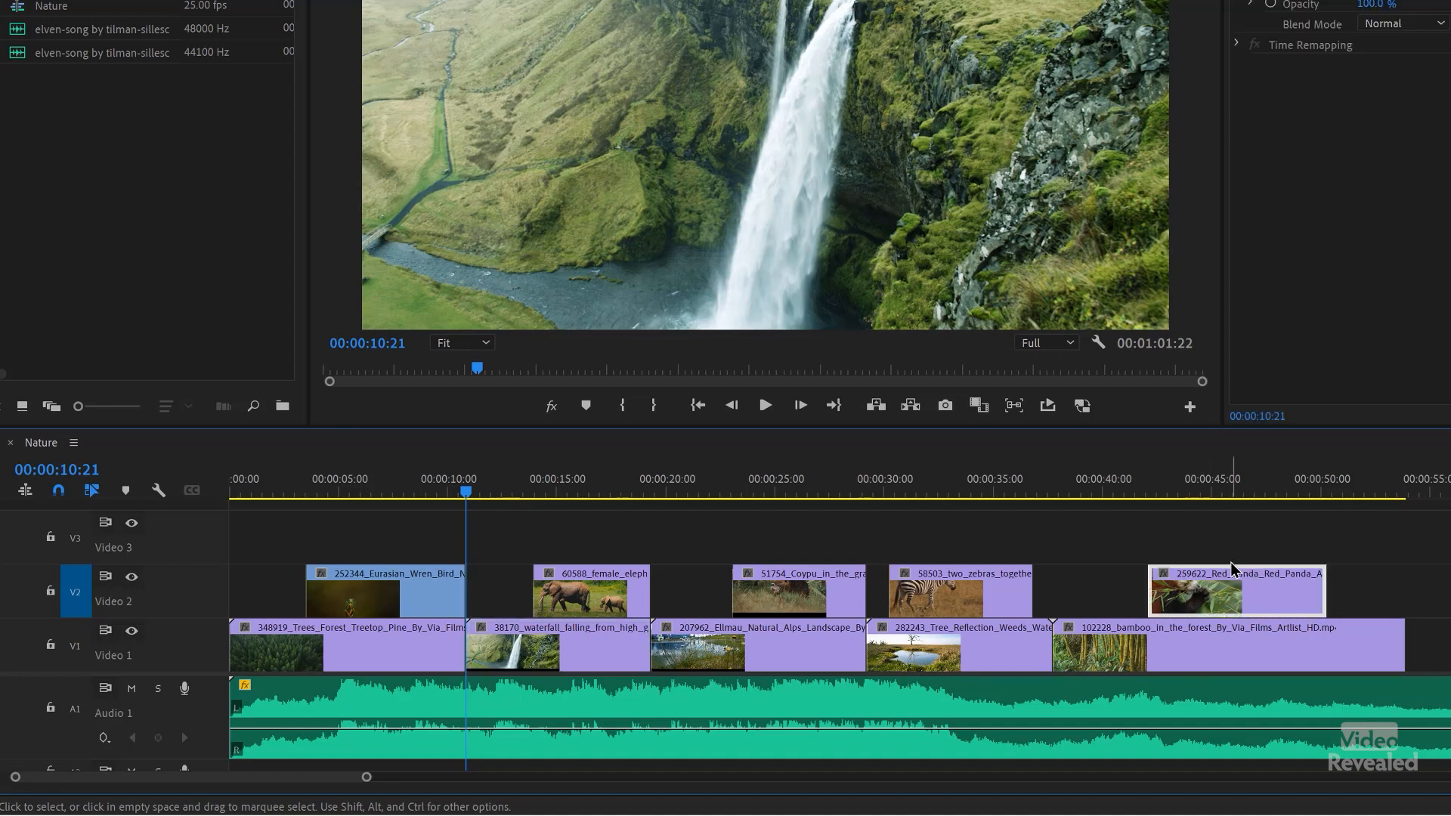
- Step the clip selection back along Video 2 from the red panda clip to the zebra clip at 00:00:30:06
{"action": "key", "text": "ctrl+Up"}
{"action": "key", "text": "ctrl+Up"}
{"action": "key", "text": "ctrl+Up"}
{"action": "key", "text": "ctrl+Up"}
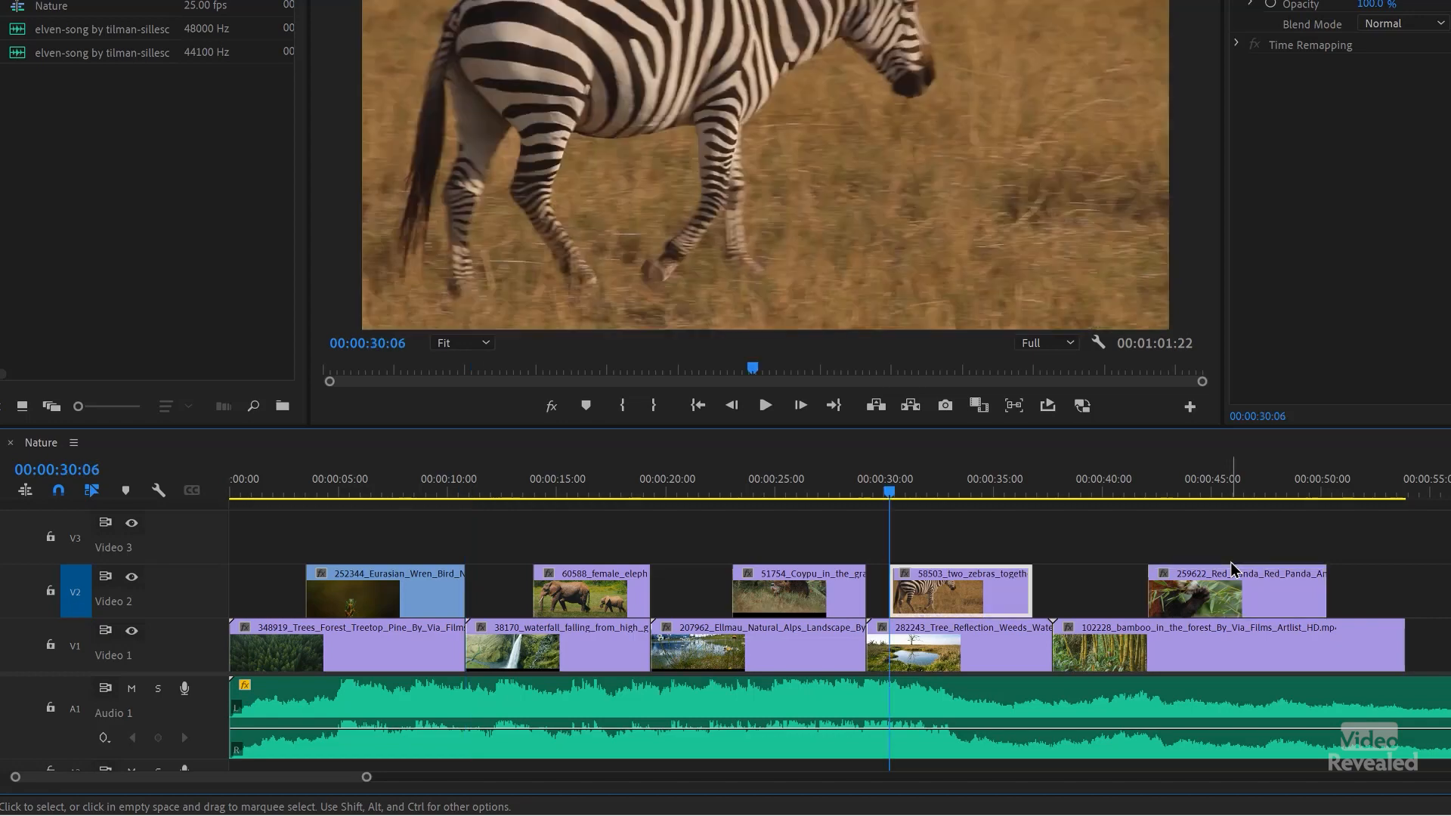
- Step the selection back and forth through the Video 2 clips, ending on the Coypu clip at 00:00:23:02
{"action": "key", "text": "ctrl+Down"}
{"action": "key", "text": "ctrl+Down"}
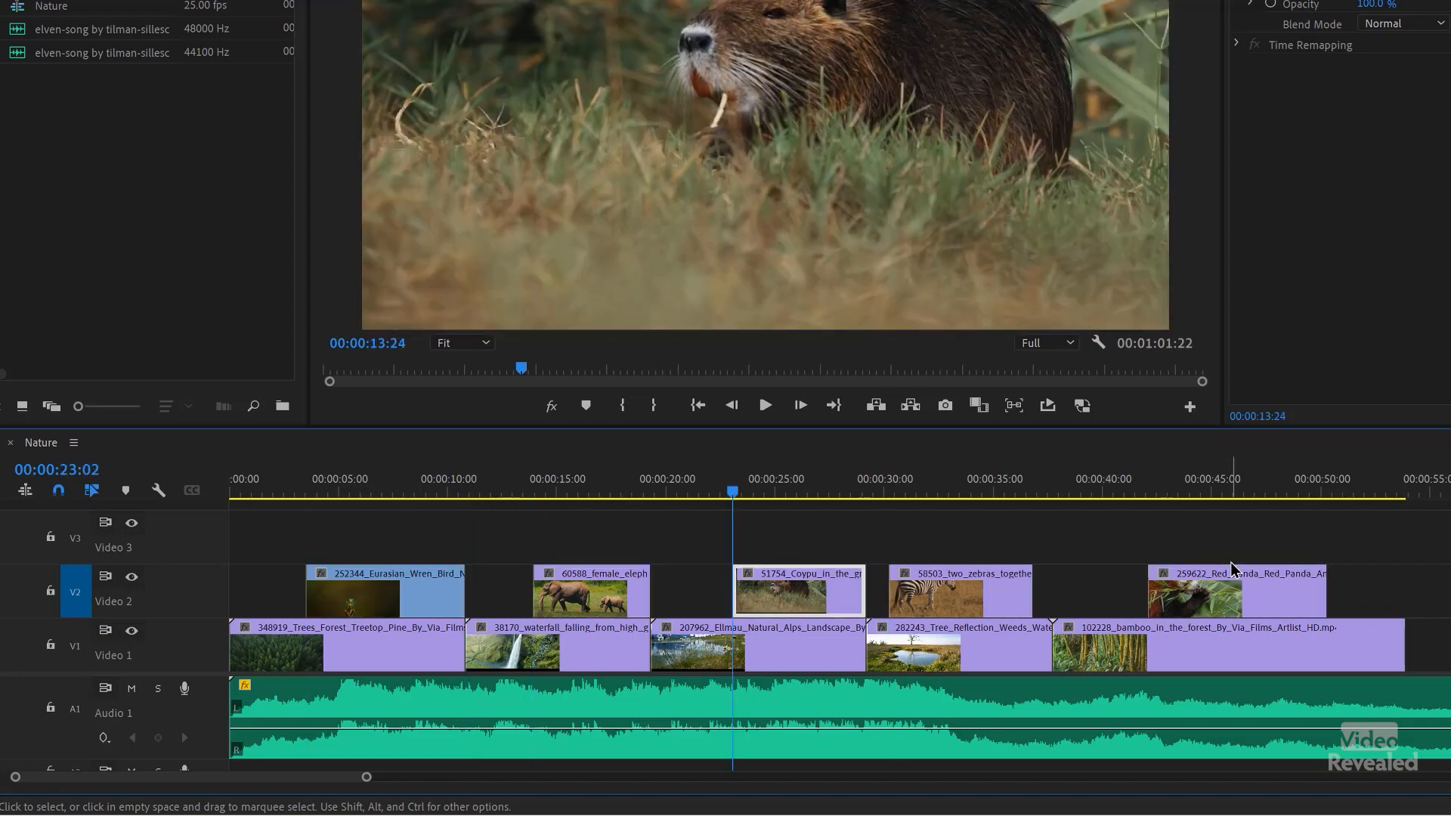
{"action": "key", "text": "ctrl+Down"}
{"action": "key", "text": "ctrl+Down"}
{"action": "key", "text": "ctrl+Up"}
{"action": "key", "text": "ctrl+Up"}
{"action": "key", "text": "ctrl+Up"}
{"action": "key", "text": "ctrl+Up"}
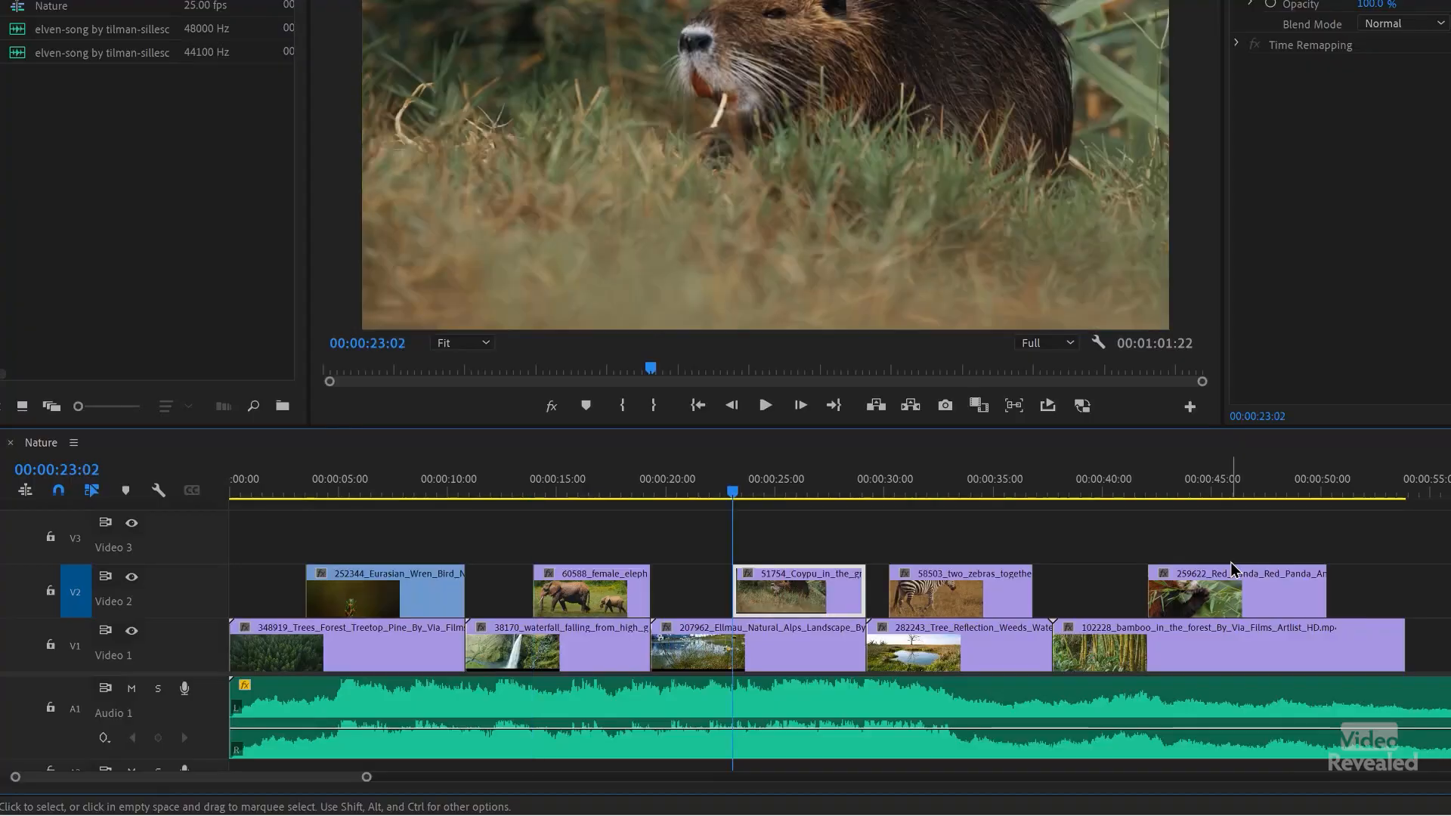
- Step the clip selection from the Coypu clip back to the elephant clip at 00:00:13:24 on Video 2
{"action": "key", "text": "ctrl+Up"}
{"action": "key", "text": "ctrl+Down"}
{"action": "key", "text": "ctrl+Up"}
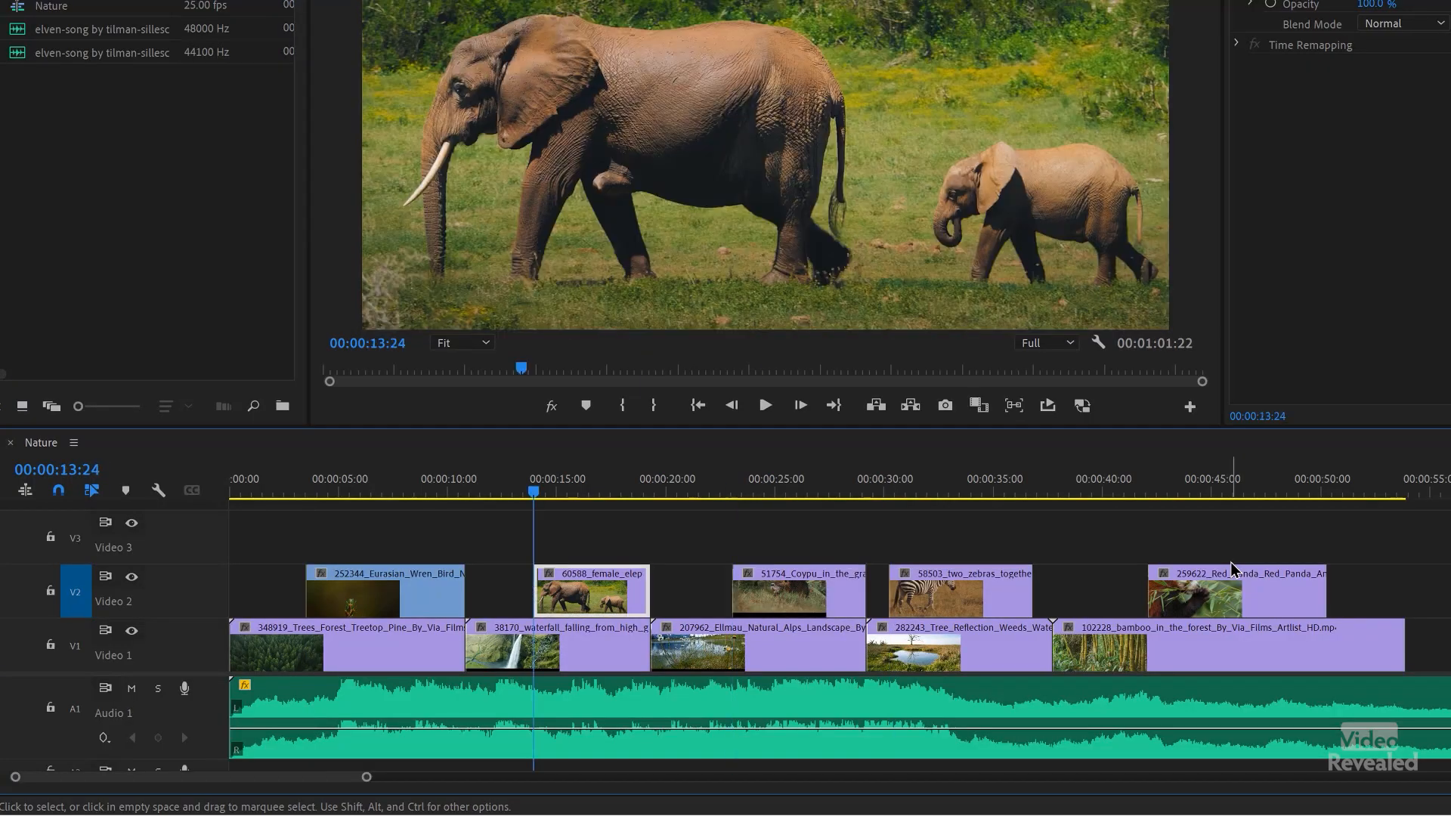
{"action": "key", "text": "ctrl+Up"}
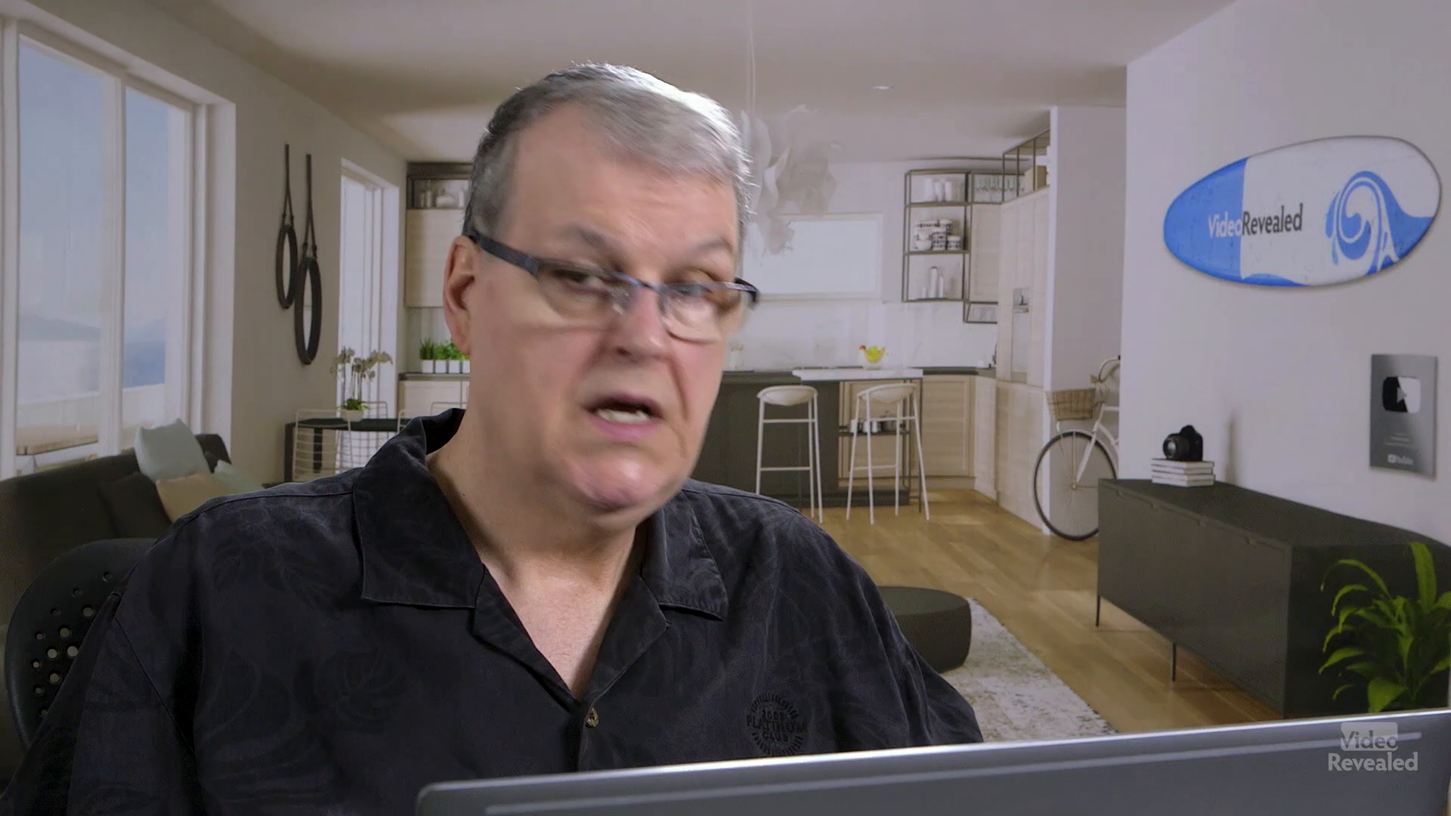